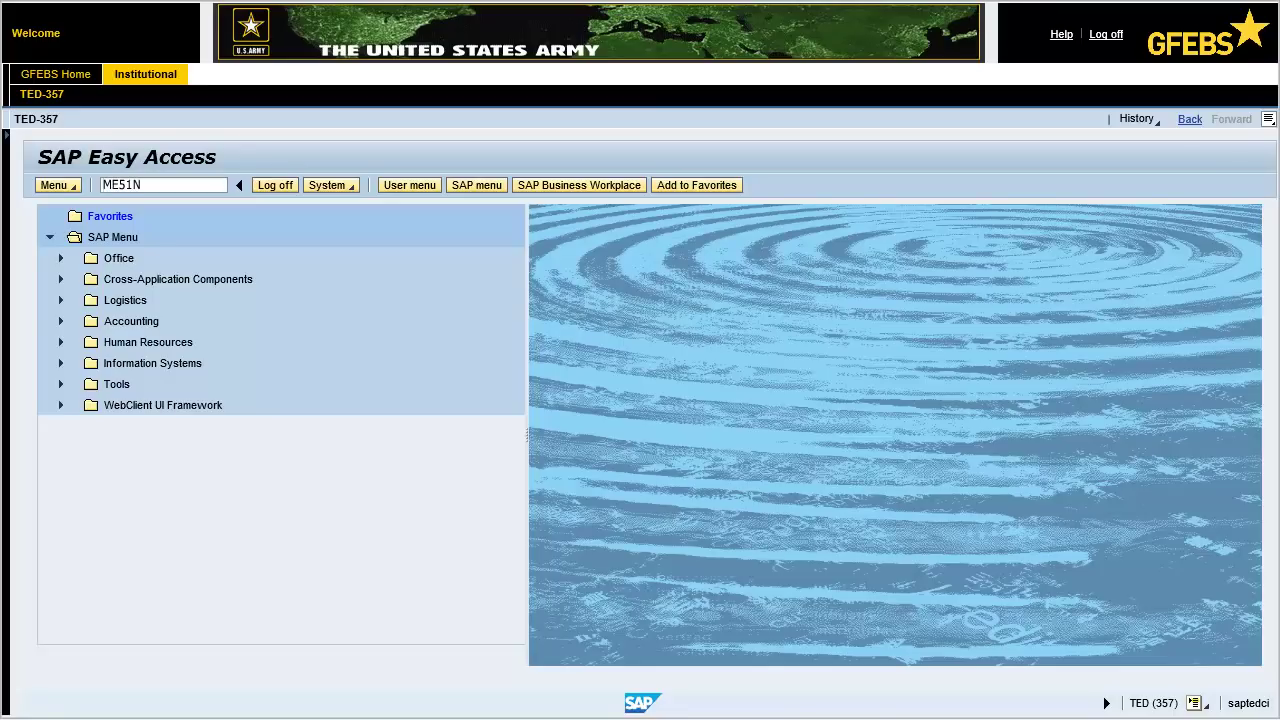
# Start ME51N, close the help panel, and choose the SPS PR document type.
pyautogui.press('Return')
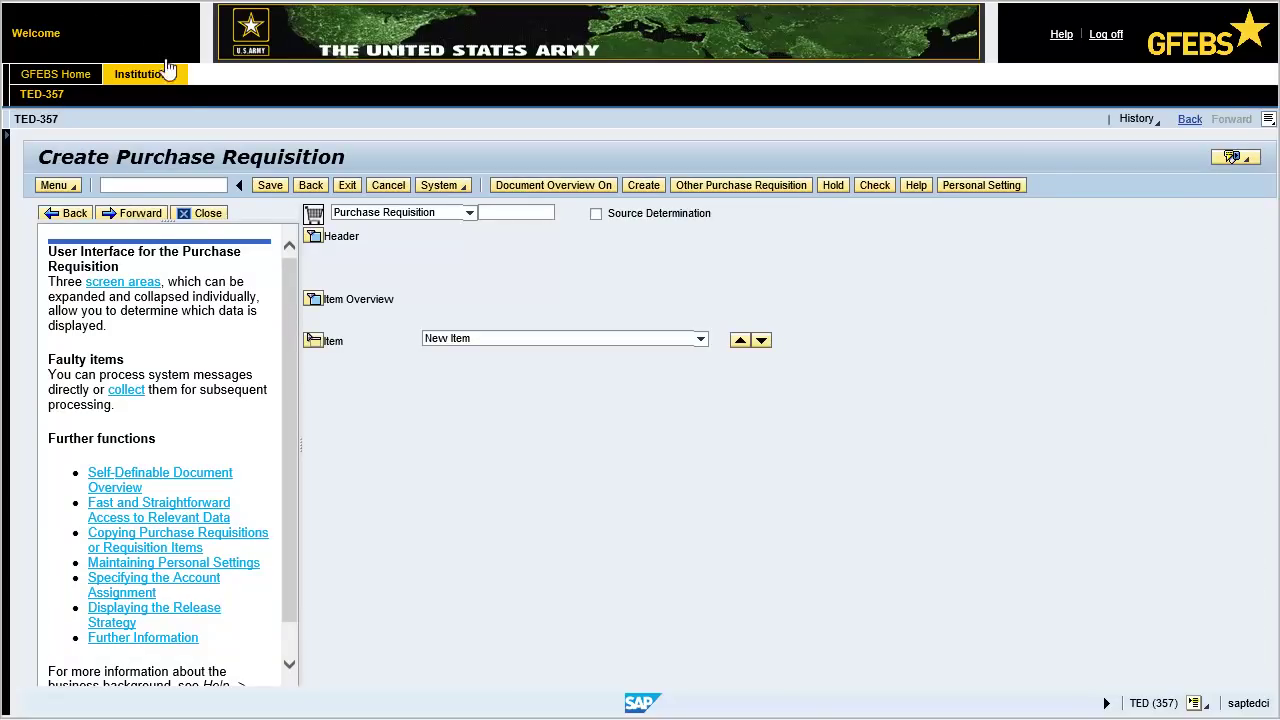
pyautogui.click(207, 214)
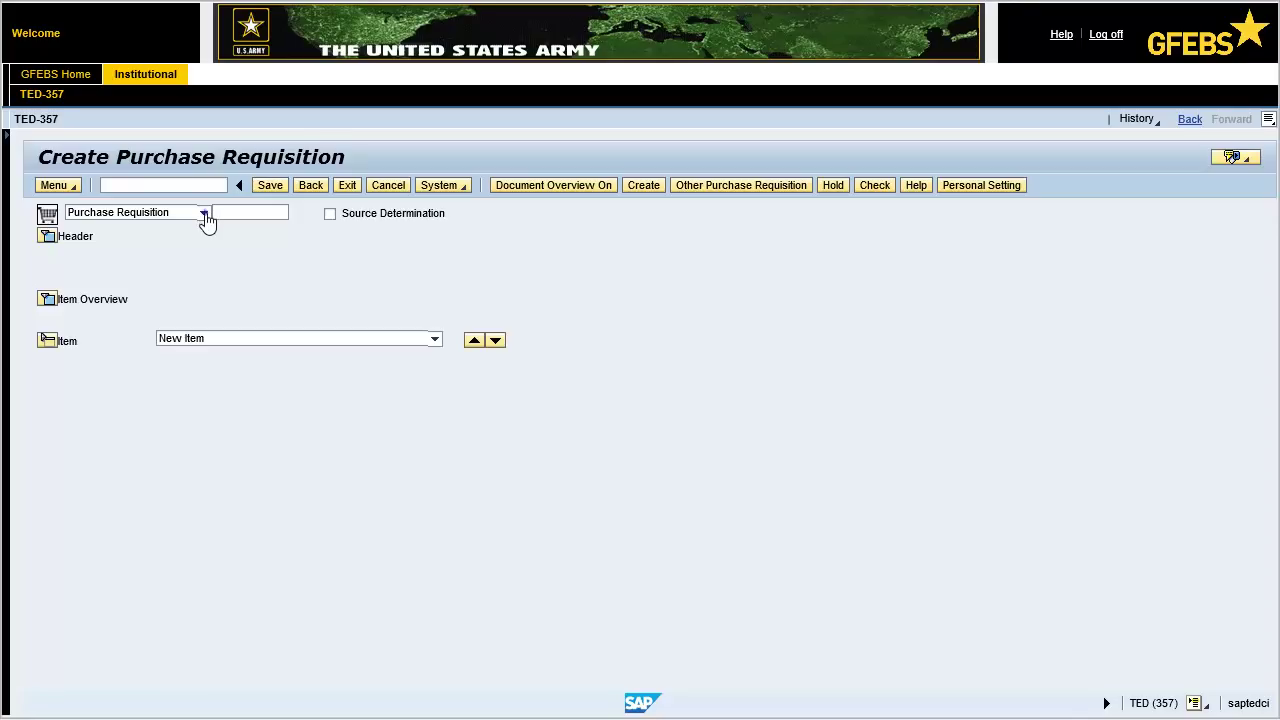
pyautogui.click(205, 214)
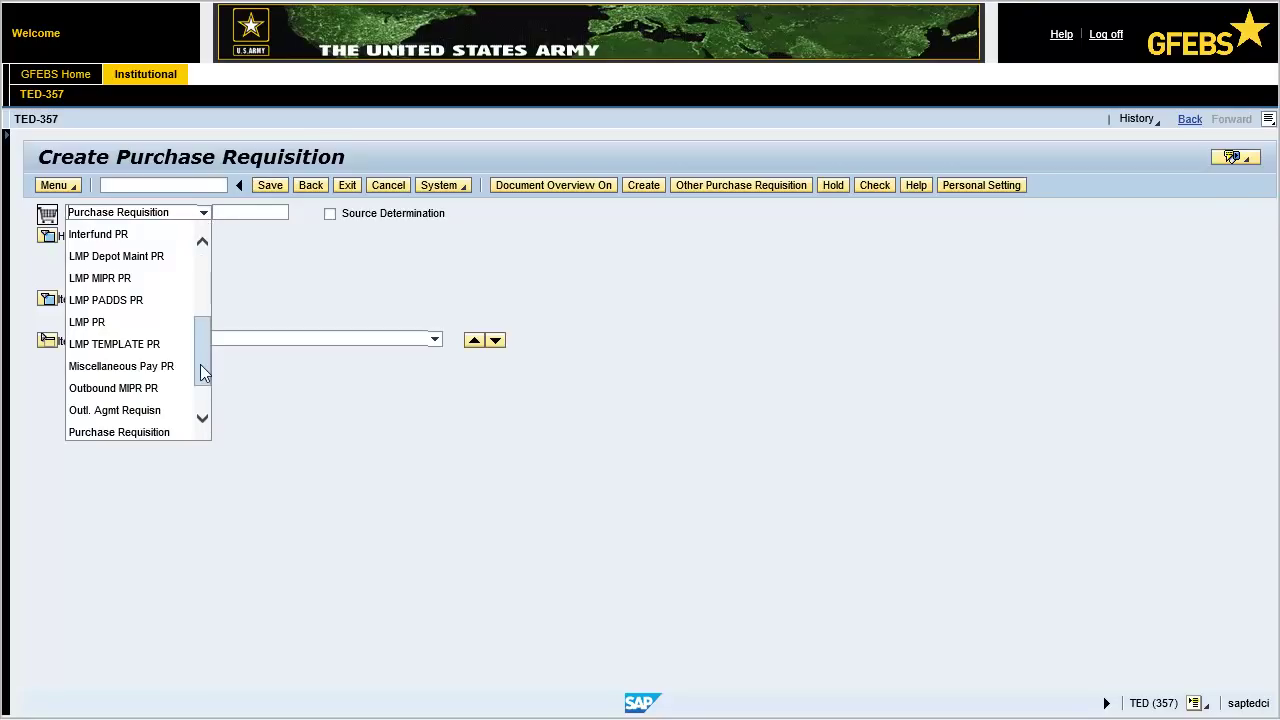
pyautogui.scroll(-1, 200, 364)
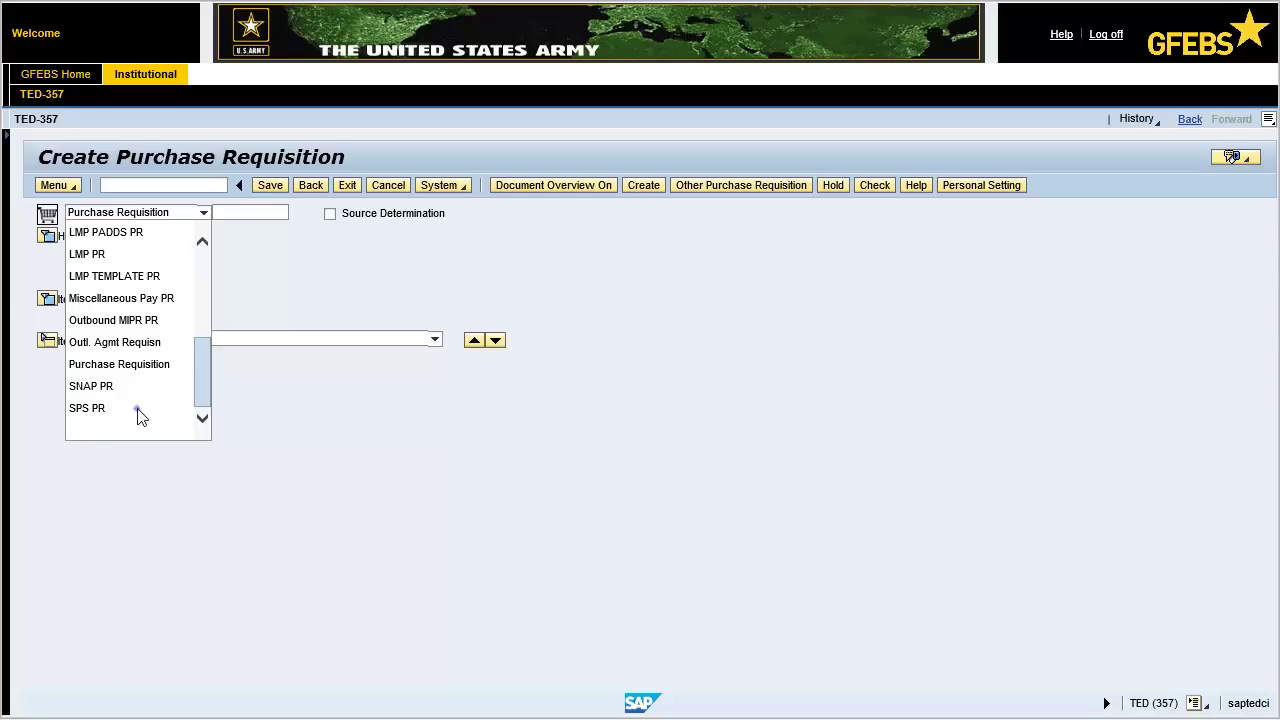
pyautogui.click(100, 409)
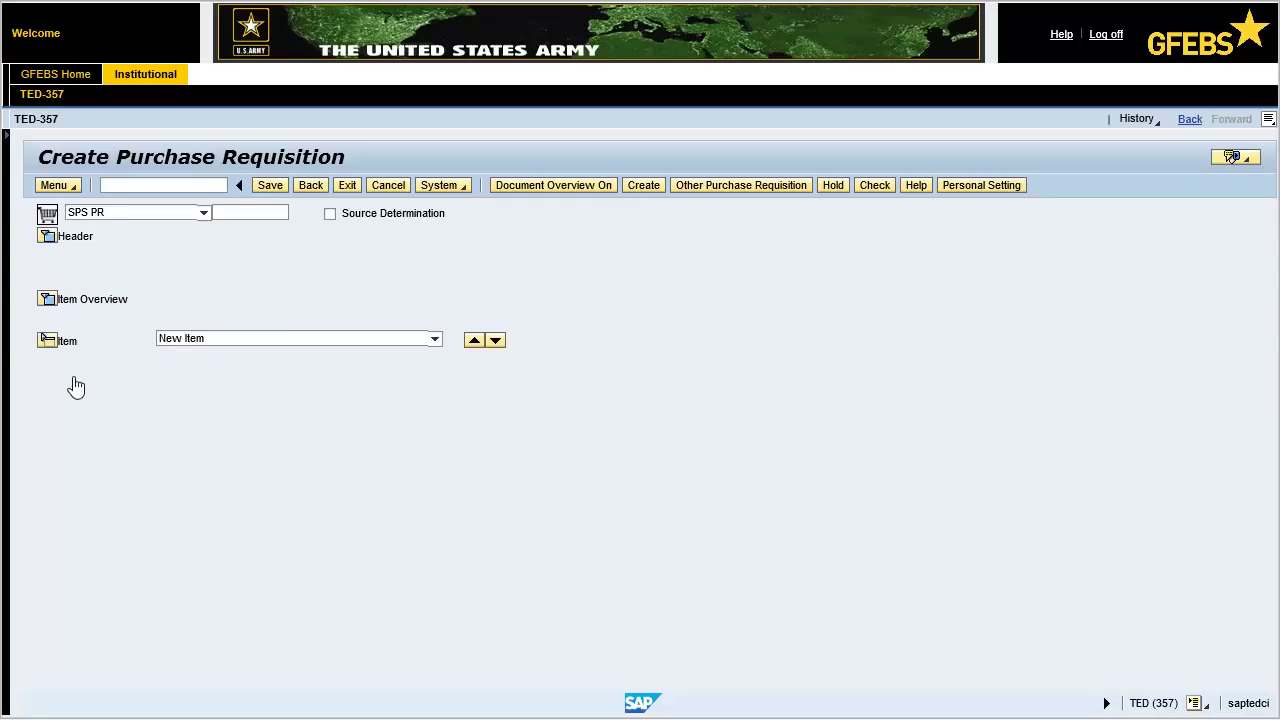
# Enter the header note 'Laptop Computers' and expand the item overview table.
pyautogui.click(46, 237)
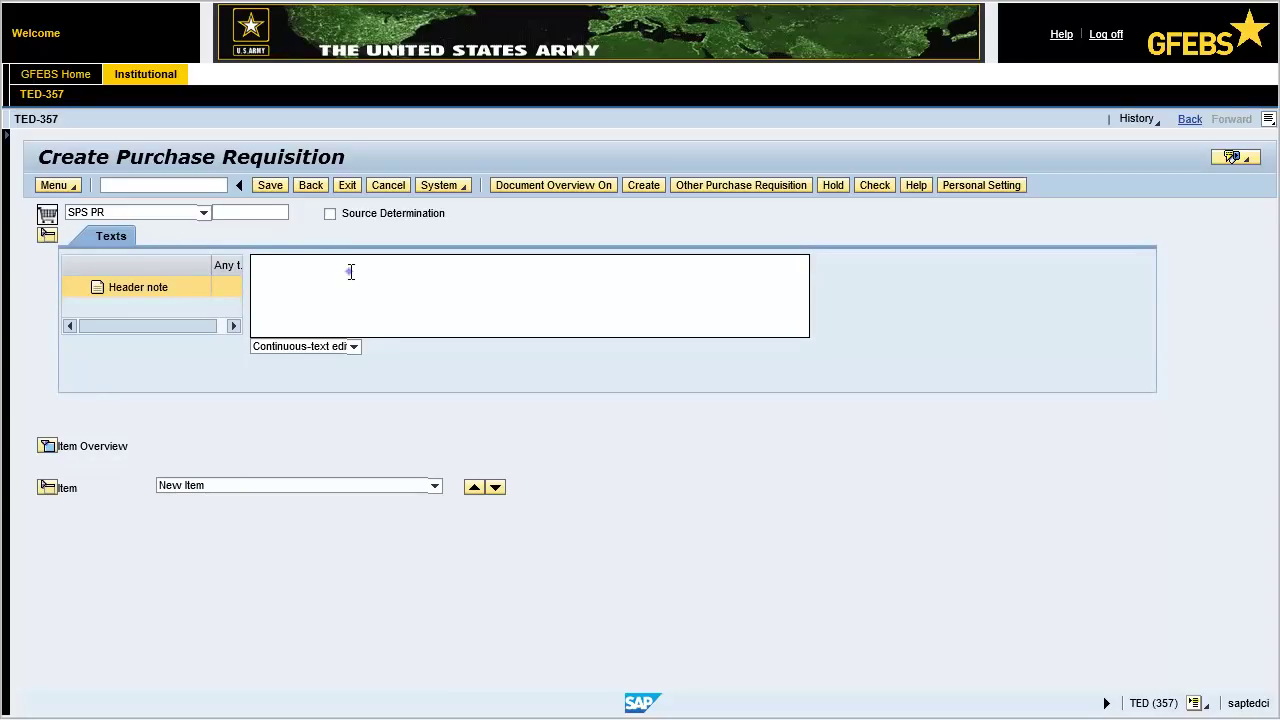
pyautogui.write('Laptop Computers')
pyautogui.click(46, 447)
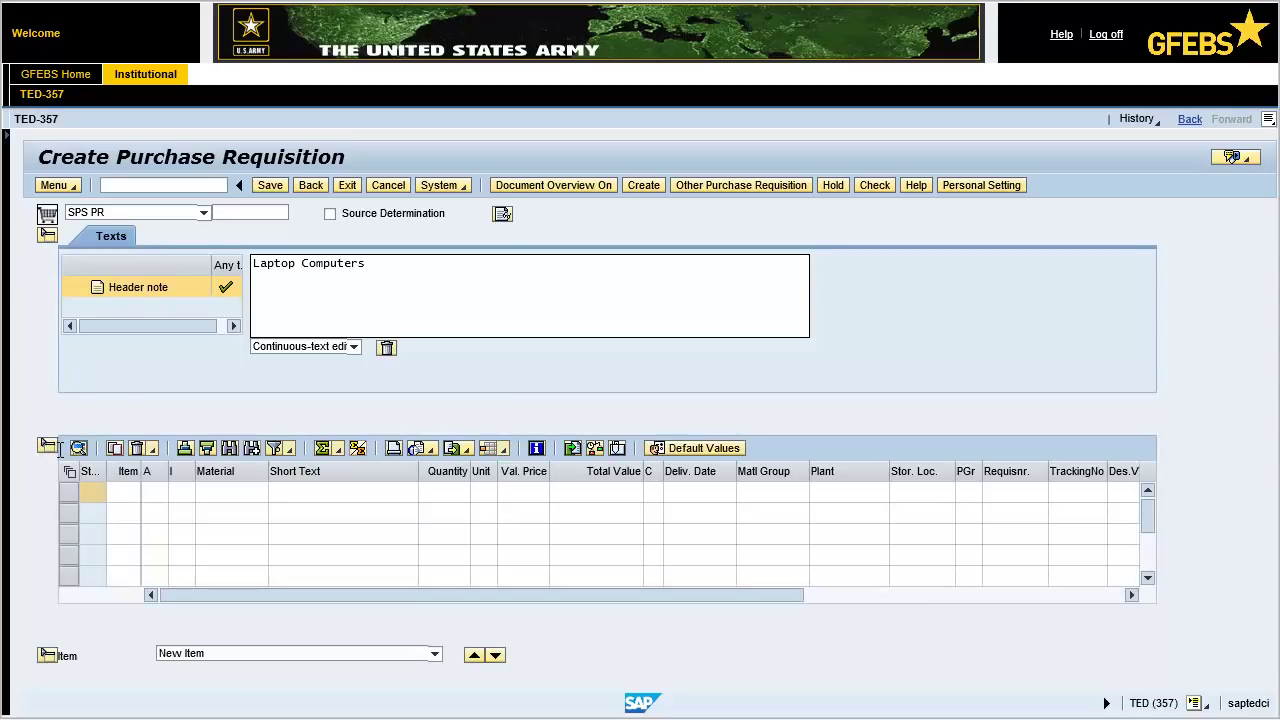
pyautogui.click(155, 492)
# Enter item 1: category K, Laptop Computers, 25 EA at 1357.86, delivery 01/26/2018.
pyautogui.write('K')
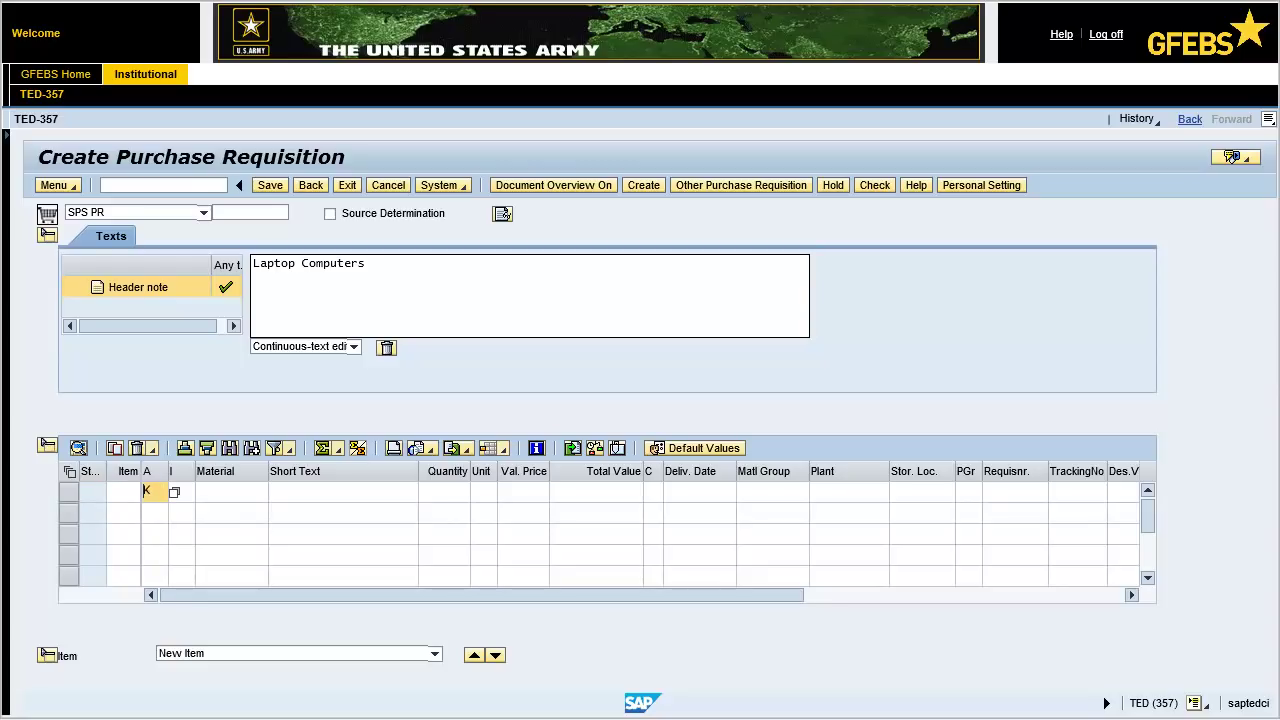
pyautogui.click(277, 492)
pyautogui.write('L')
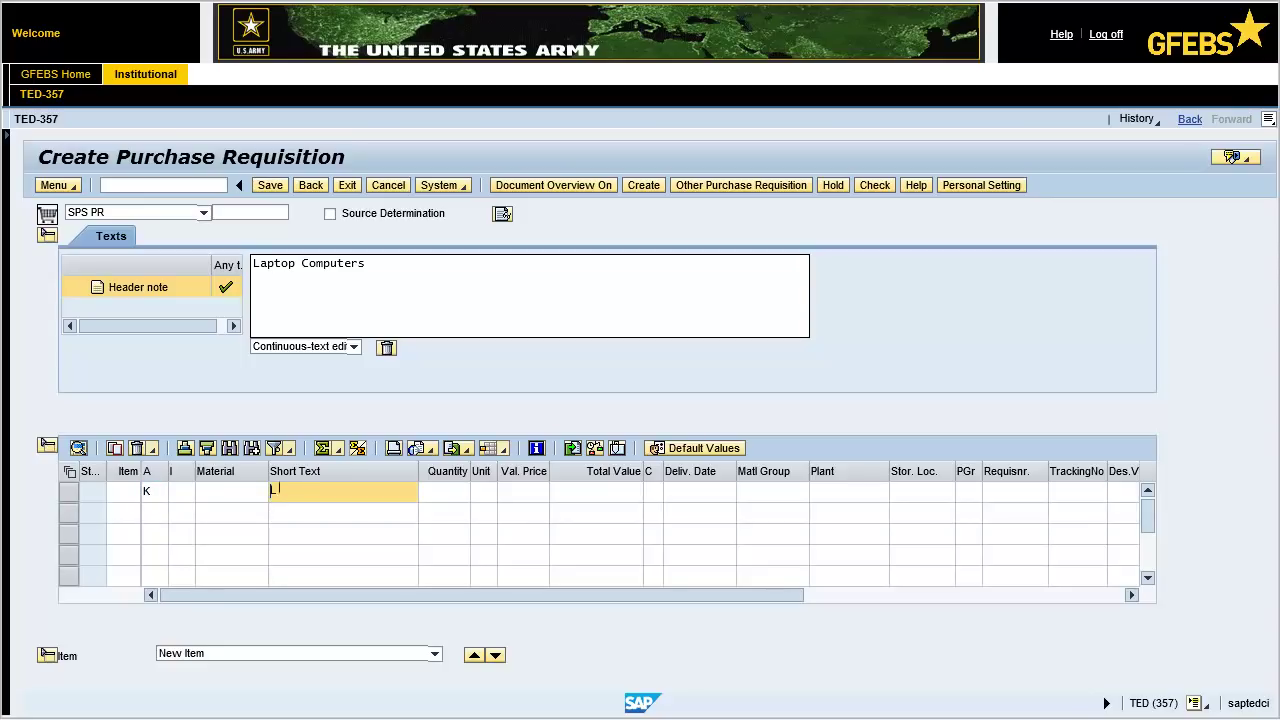
pyautogui.write('aptop Computers')
pyautogui.click(439, 492)
pyautogui.write('25')
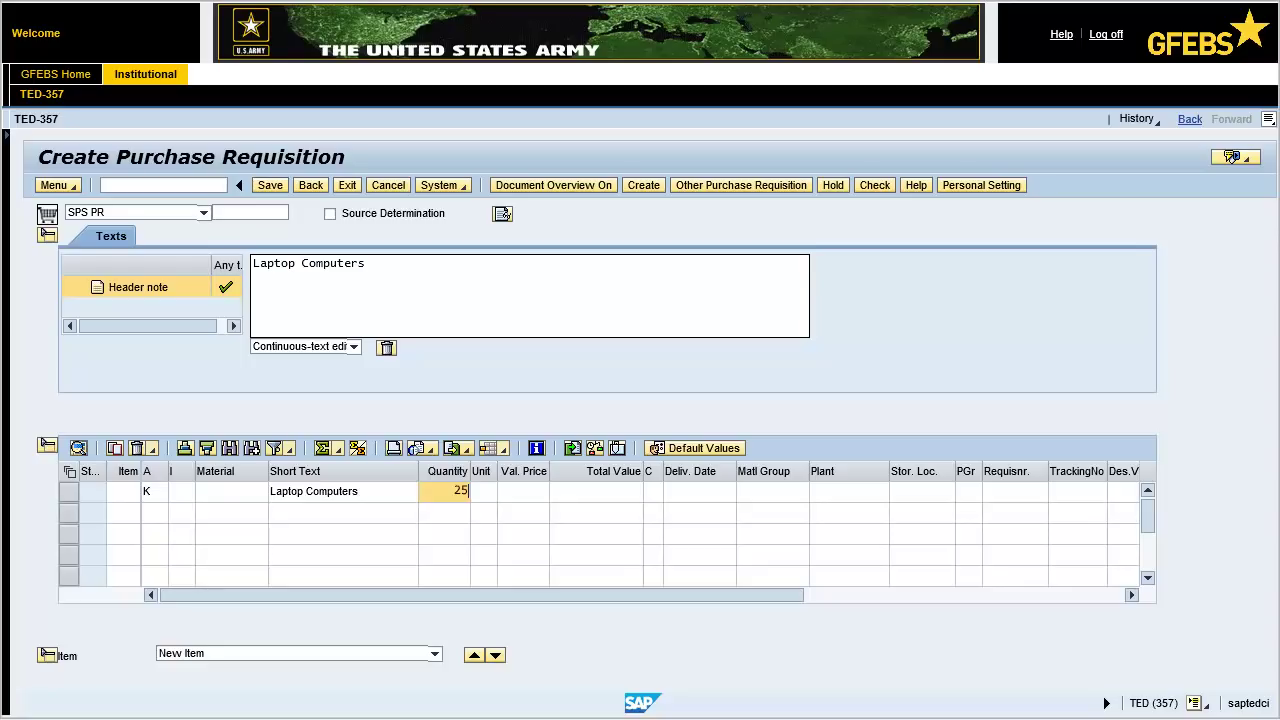
pyautogui.click(490, 492)
pyautogui.write('EA')
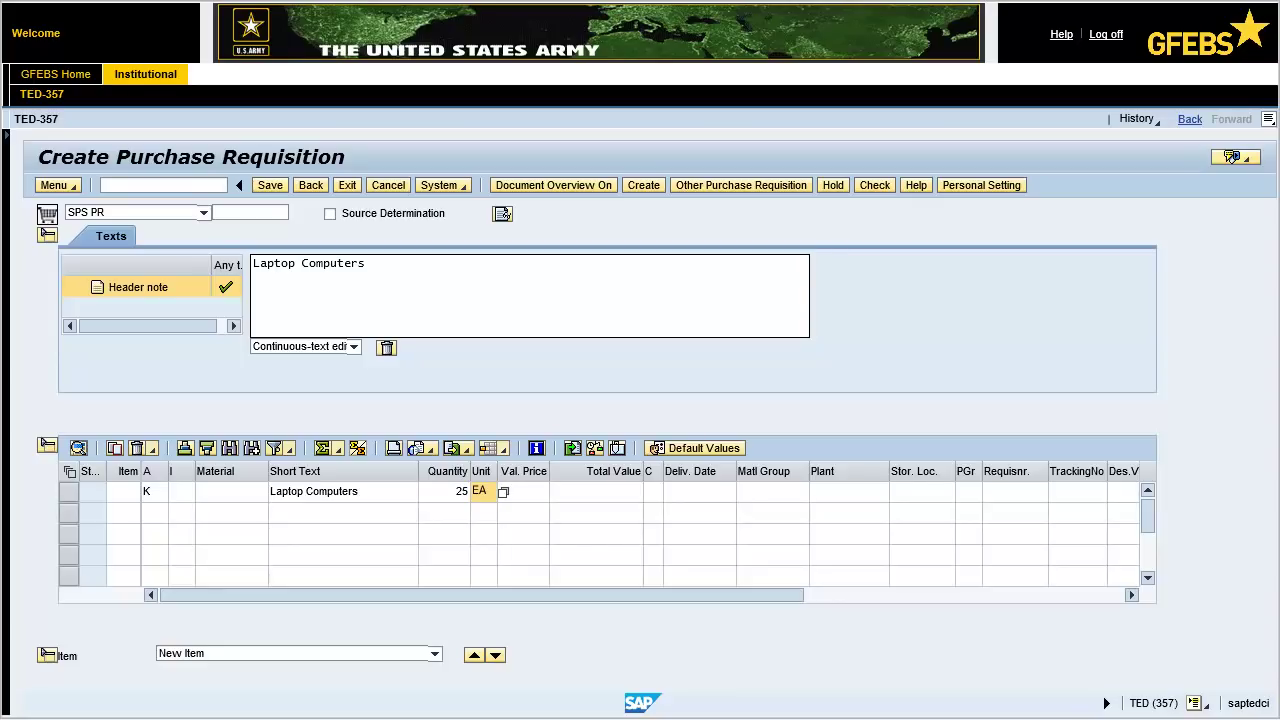
pyautogui.click(535, 490)
pyautogui.write('1357.86')
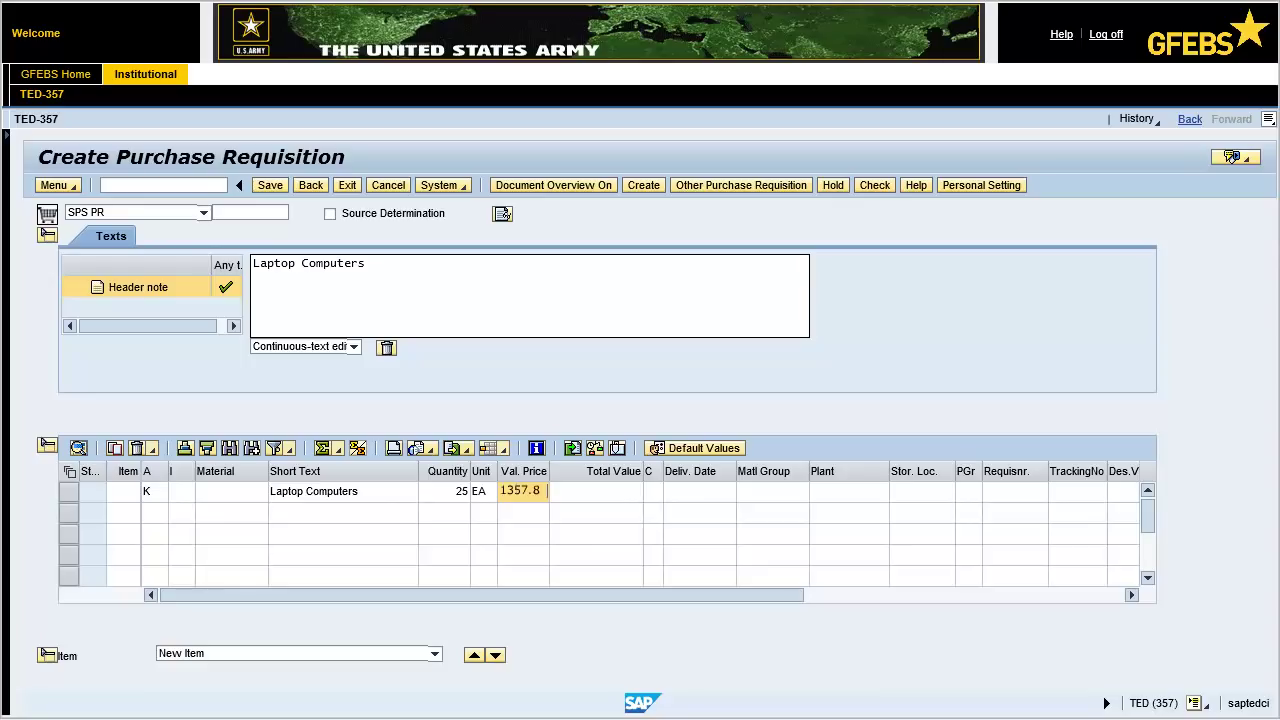
pyautogui.press('Tab')
pyautogui.click(705, 492)
pyautogui.write('01/26/2018')
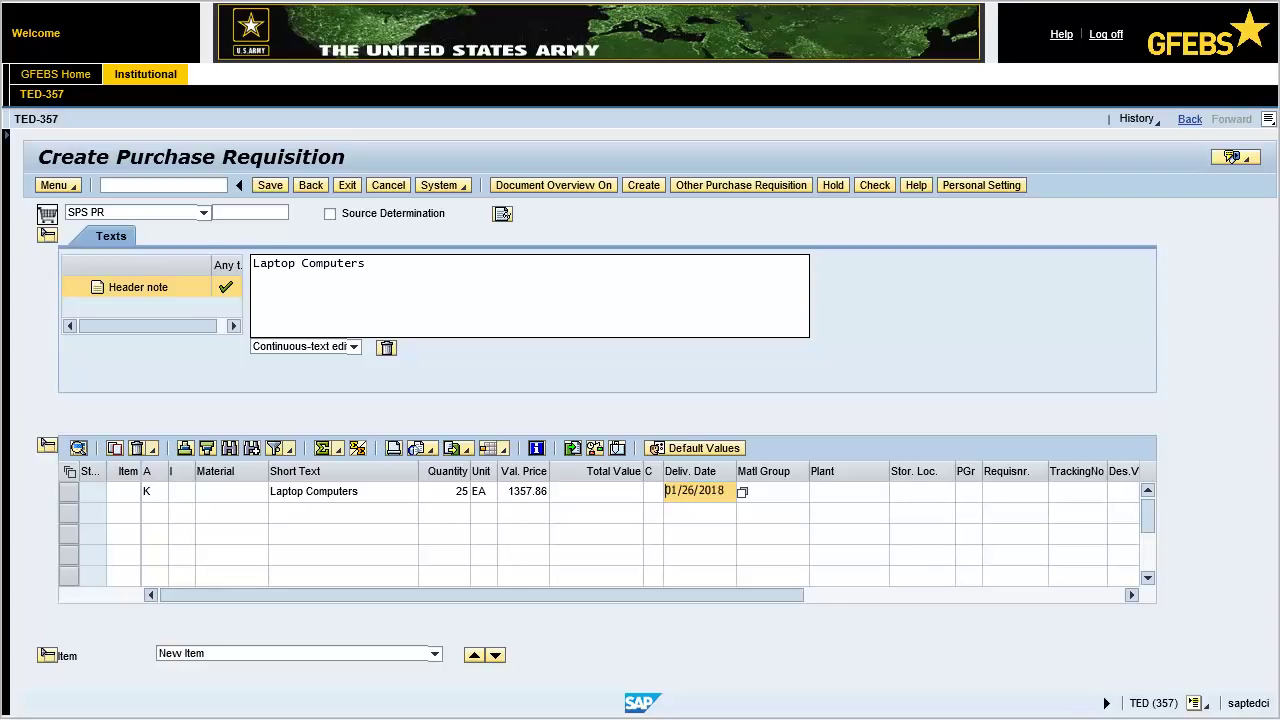
# Set item 1's material group 252B, plant FSHA, purchasing group 24M, requisitioner and POrg Army.
pyautogui.click(776, 492)
pyautogui.write('252B')
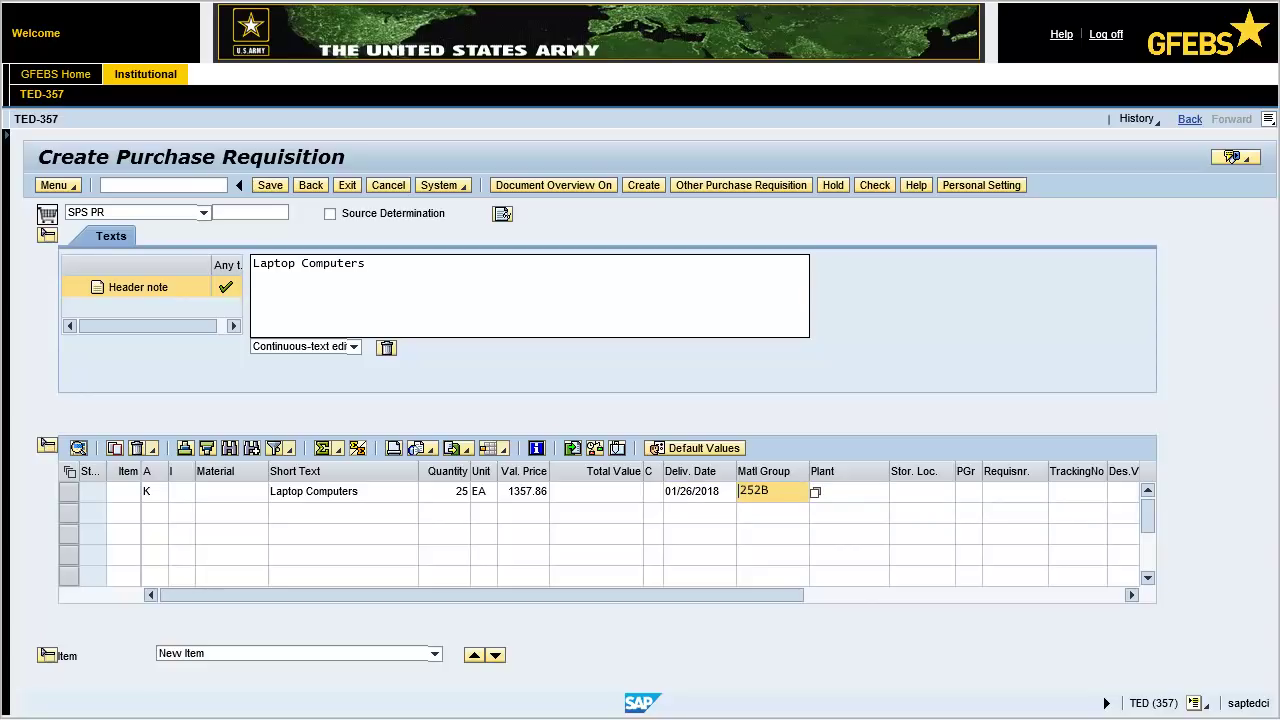
pyautogui.click(846, 493)
pyautogui.write('FSHA')
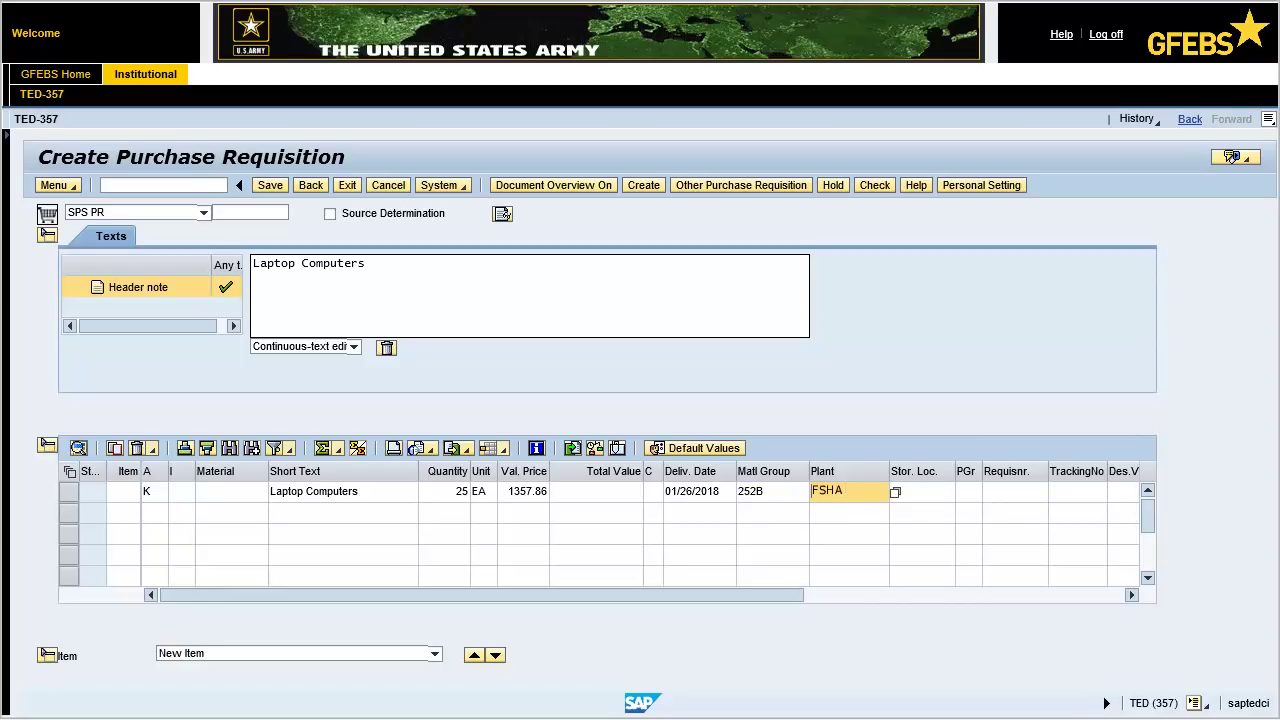
pyautogui.click(965, 493)
pyautogui.write('24M')
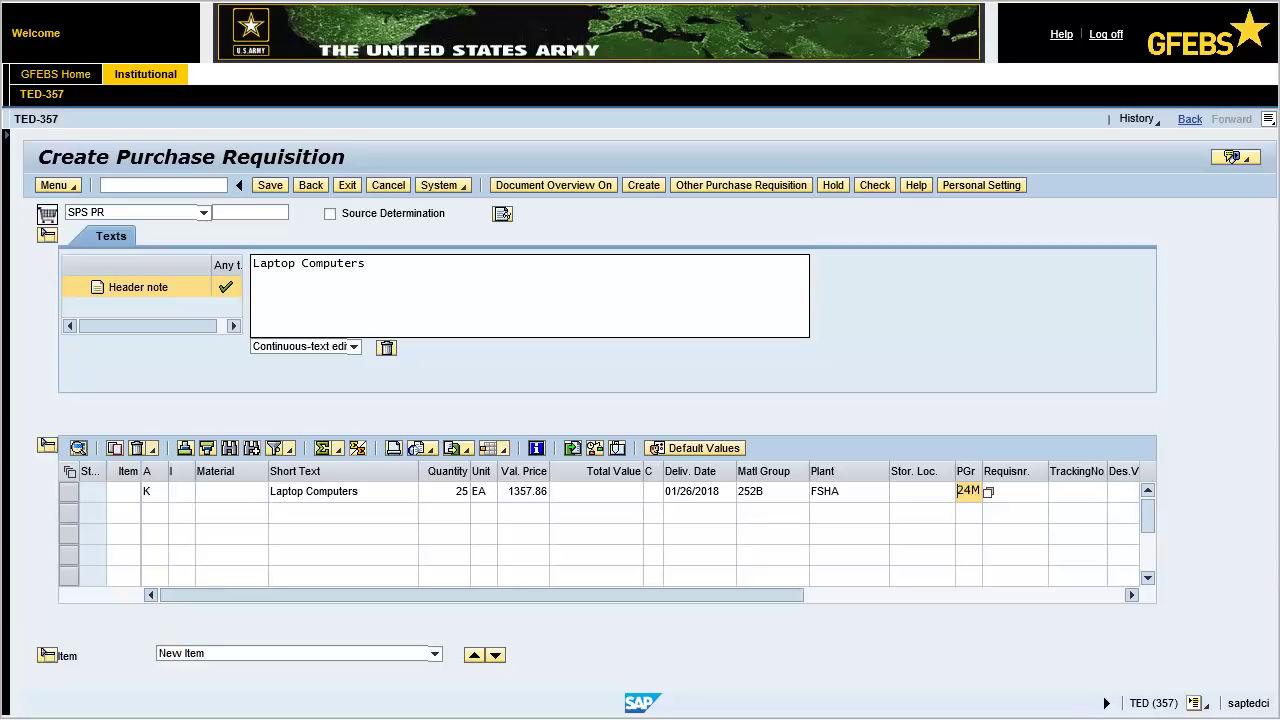
pyautogui.click(978, 491)
pyautogui.click(1012, 491)
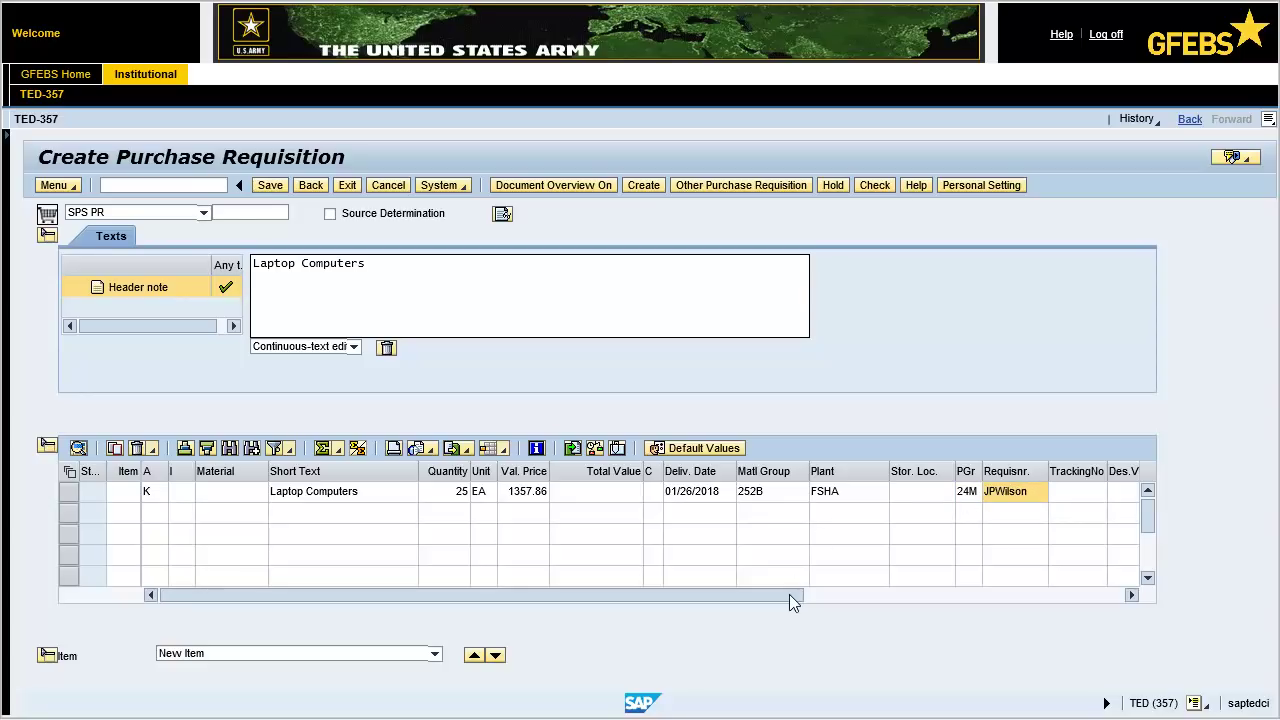
pyautogui.moveTo(790, 600); pyautogui.dragTo(827, 594)
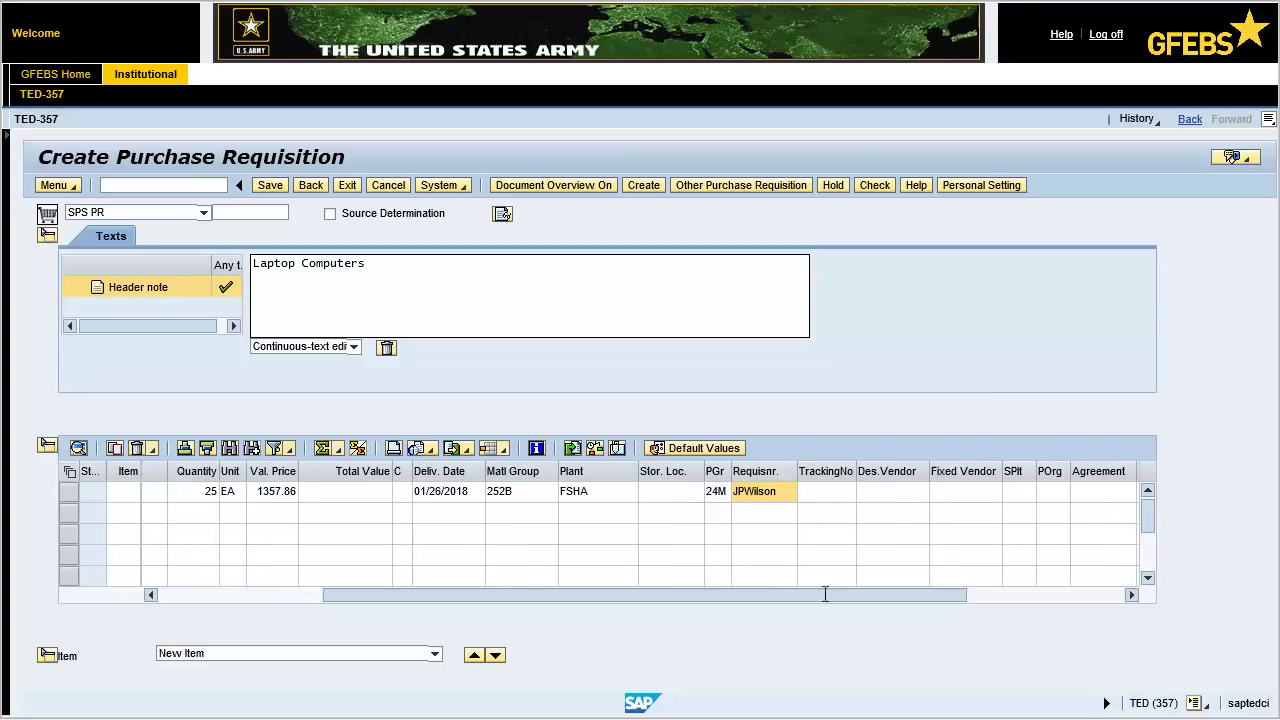
pyautogui.click(1054, 491)
pyautogui.write('Army')
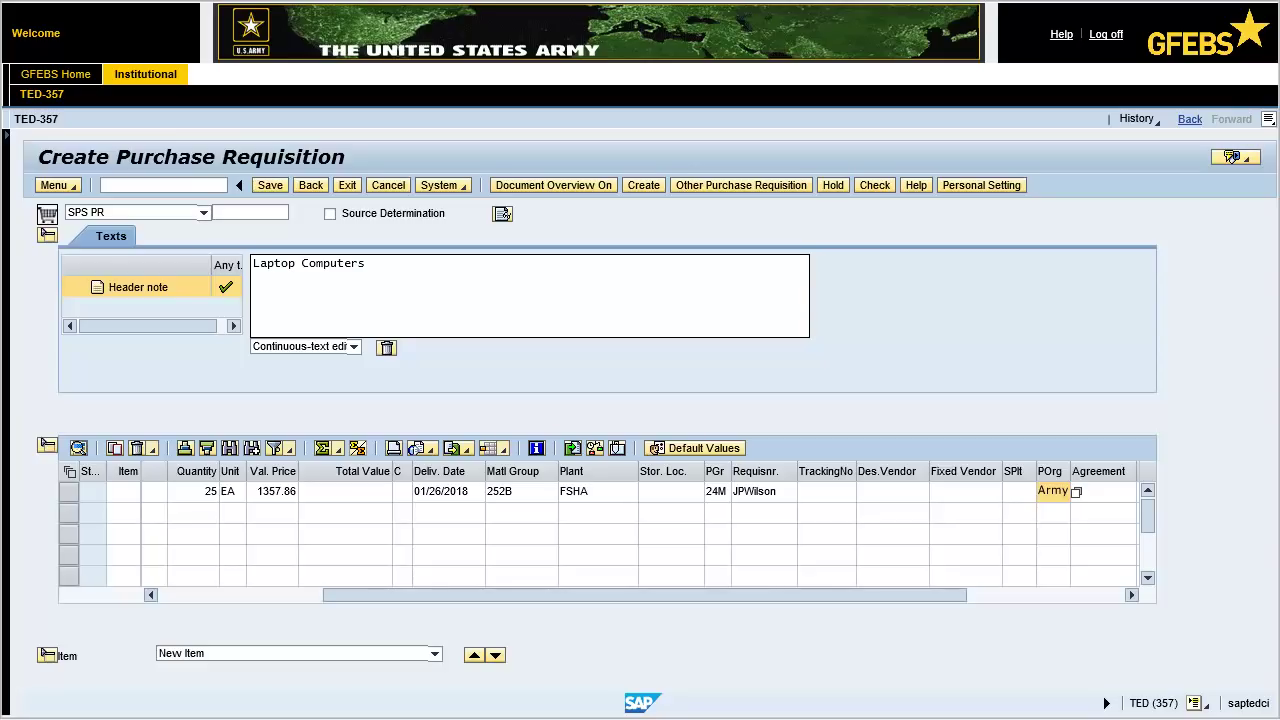
# Show item 1's Account Assignment details and enter cost center 76VV0065.
pyautogui.press('Return')
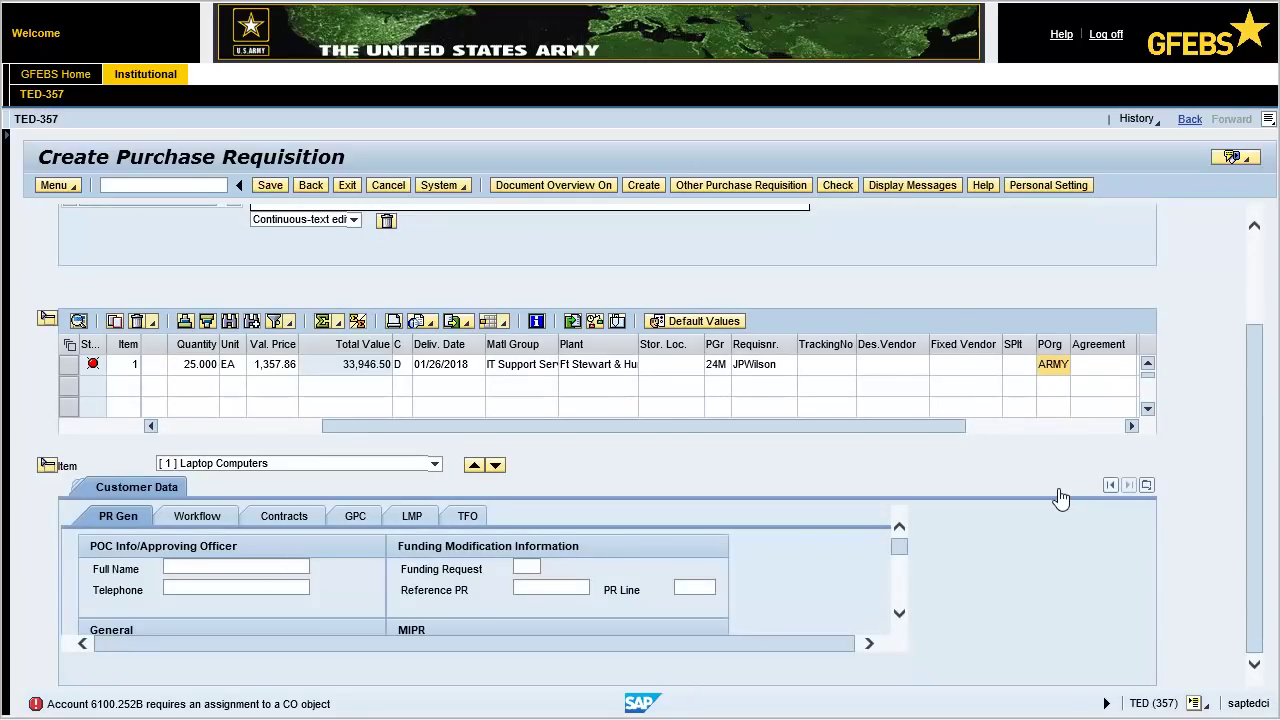
pyautogui.click(1147, 485)
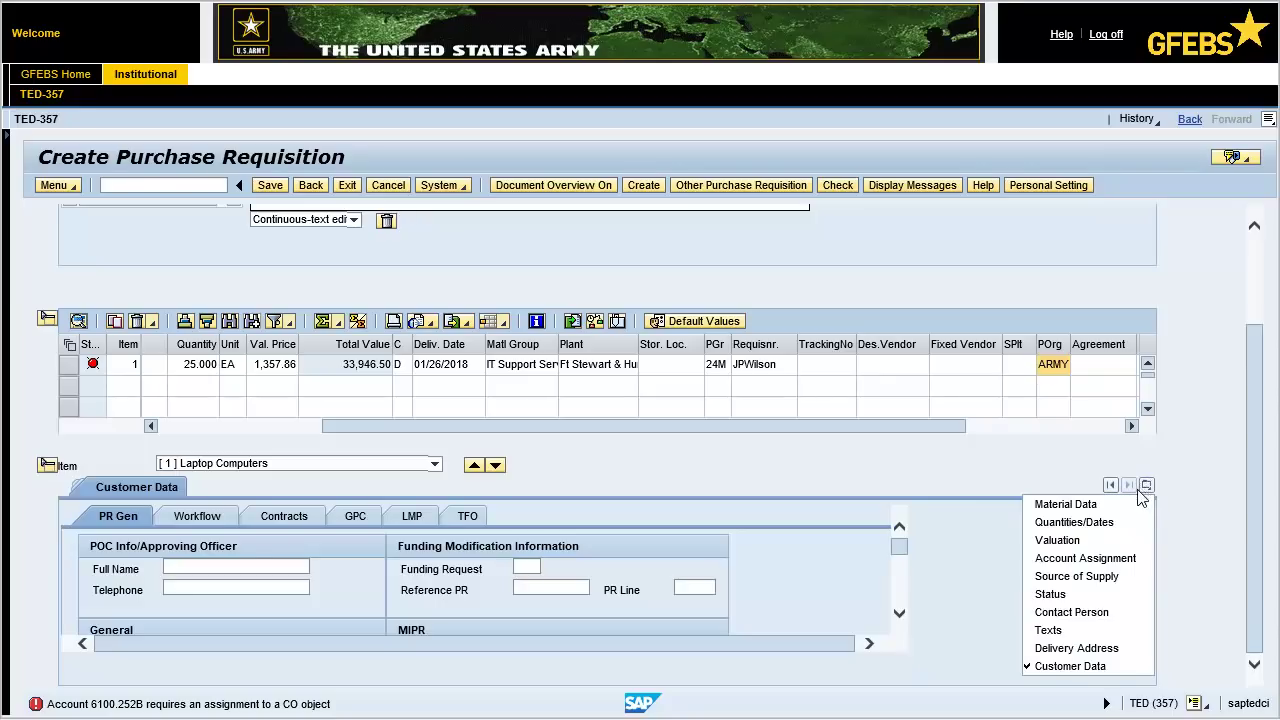
pyautogui.click(1131, 559)
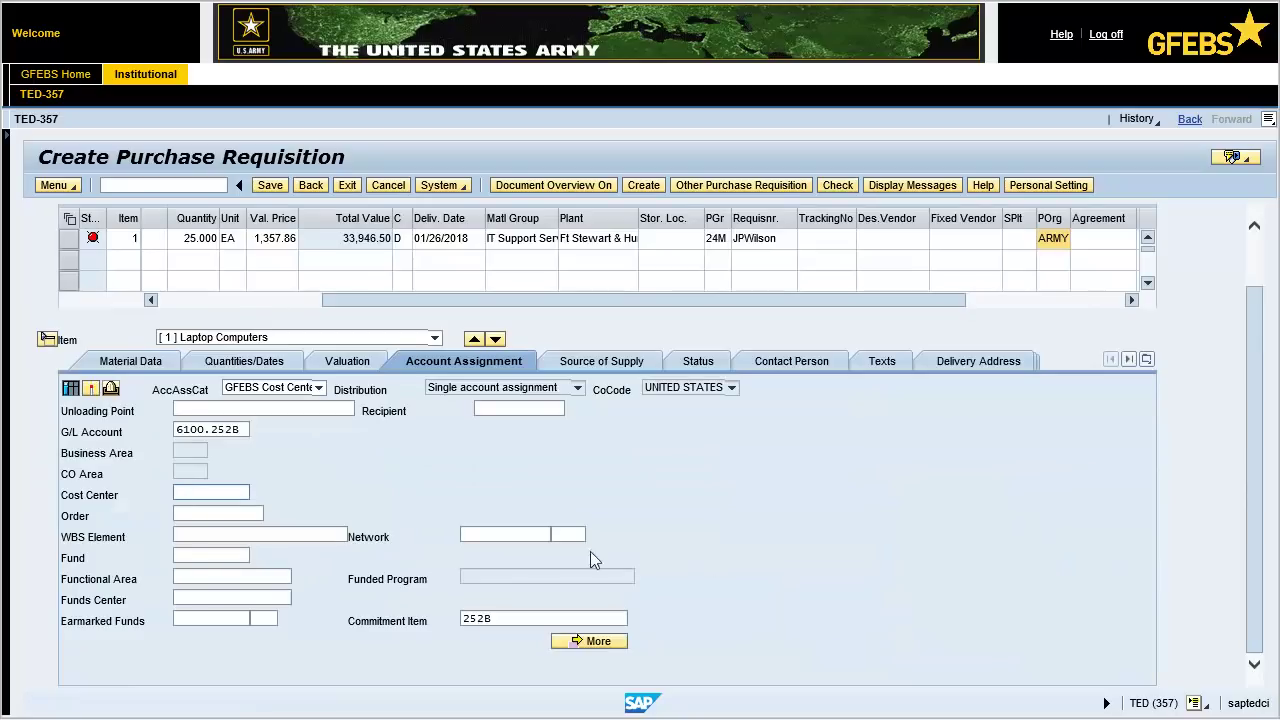
pyautogui.click(210, 495)
pyautogui.write('76VV0065')
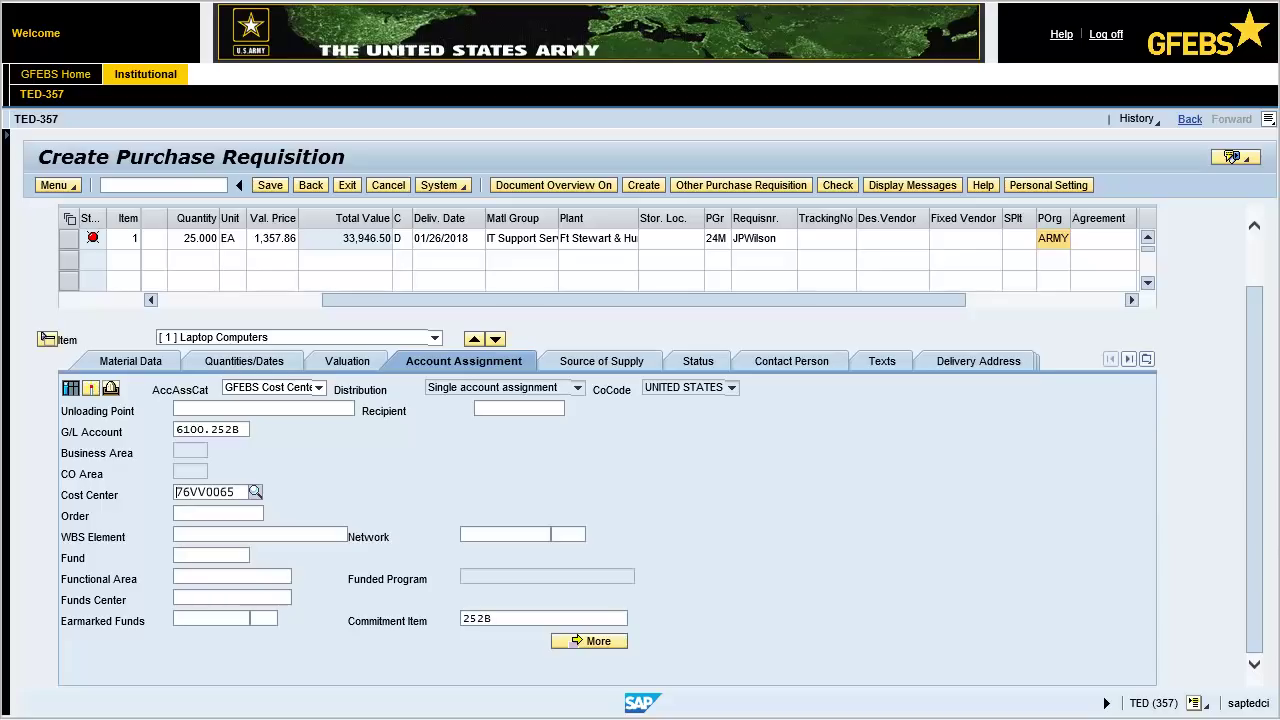
pyautogui.press('Tab')
# Enter fund 202010D17, functional area 131096QLOG and funds center A76VV to derive the ARMY fields.
pyautogui.click(214, 557)
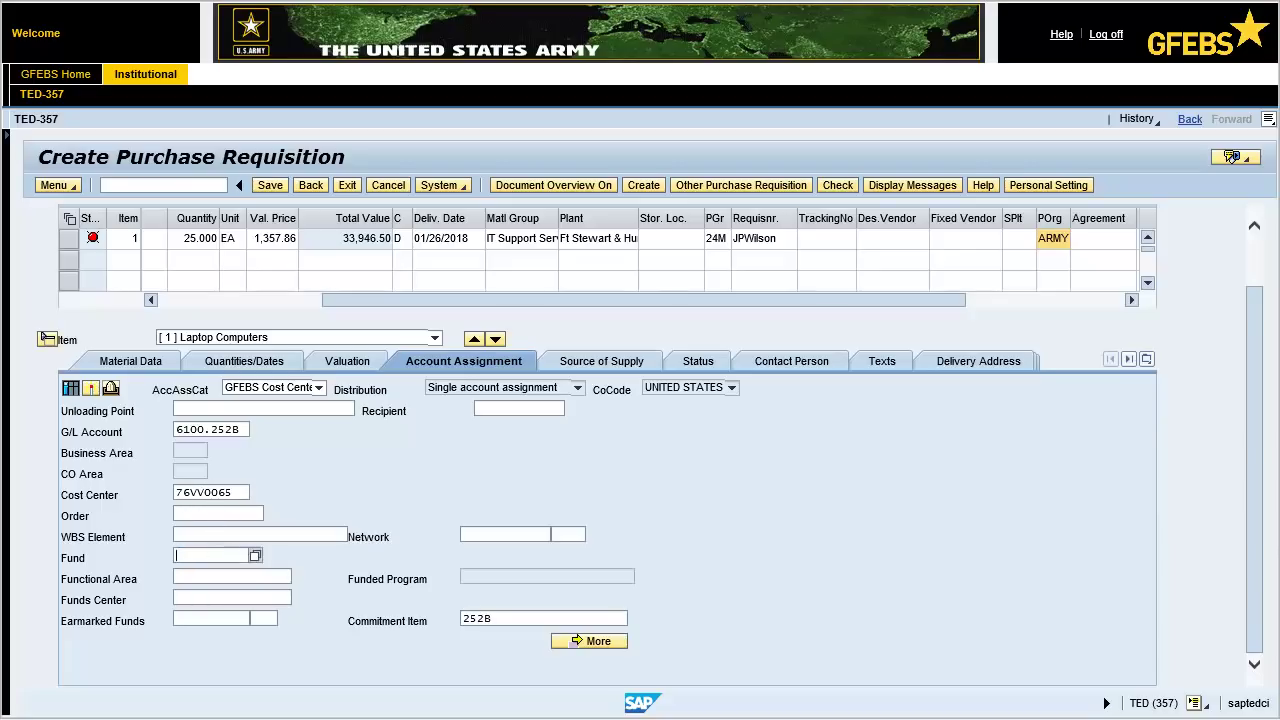
pyautogui.write('202010D17')
pyautogui.click(232, 577)
pyautogui.write('131096QLOG')
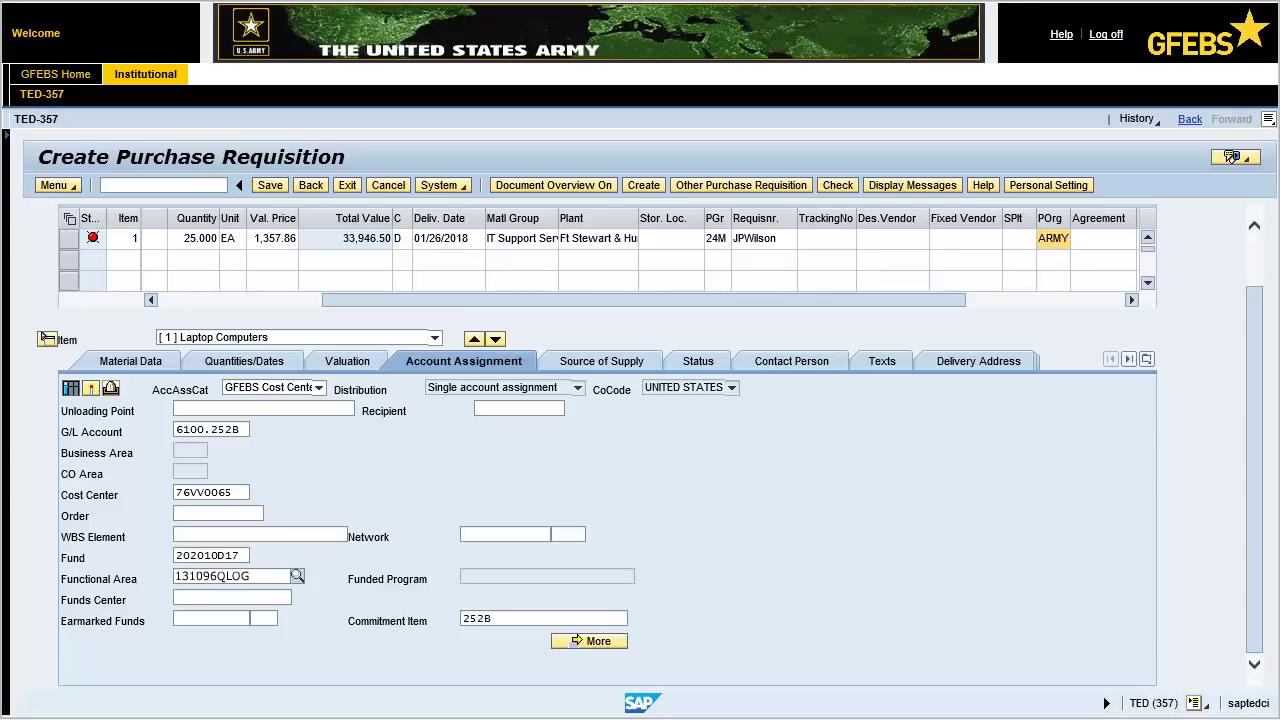
pyautogui.click(232, 597)
pyautogui.write('A76VV')
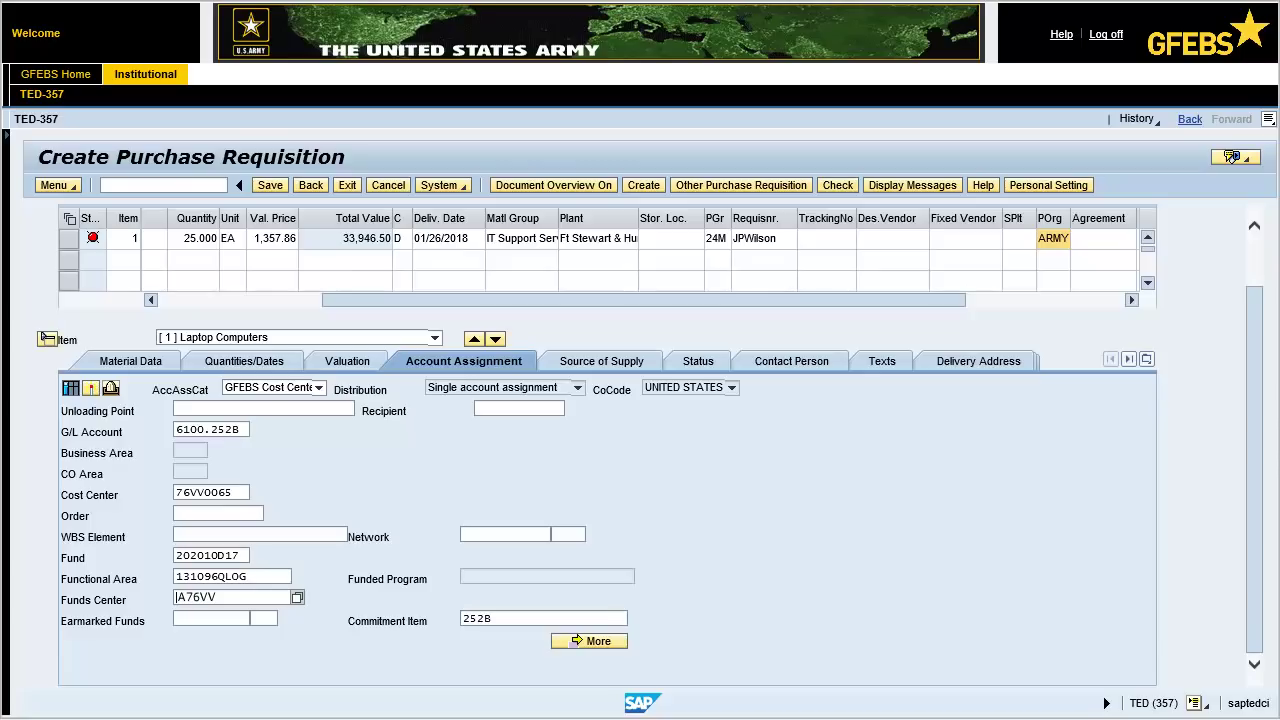
pyautogui.press('Return')
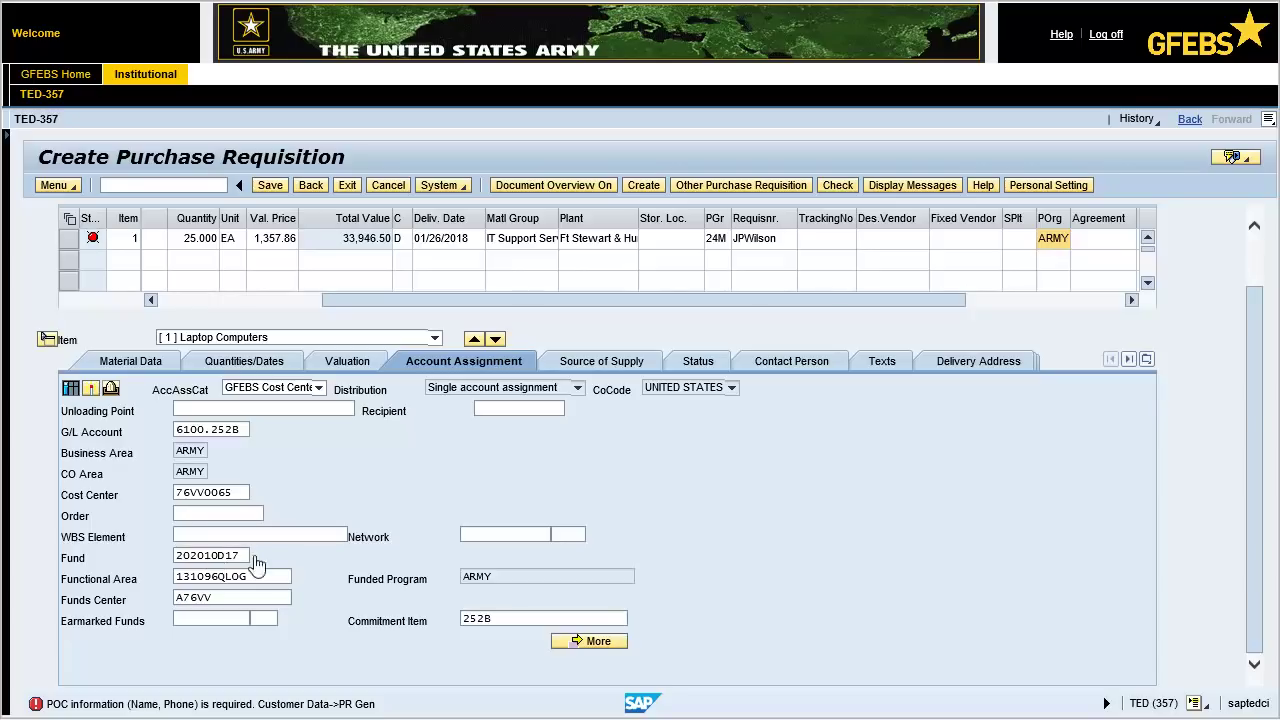
pyautogui.click(1147, 359)
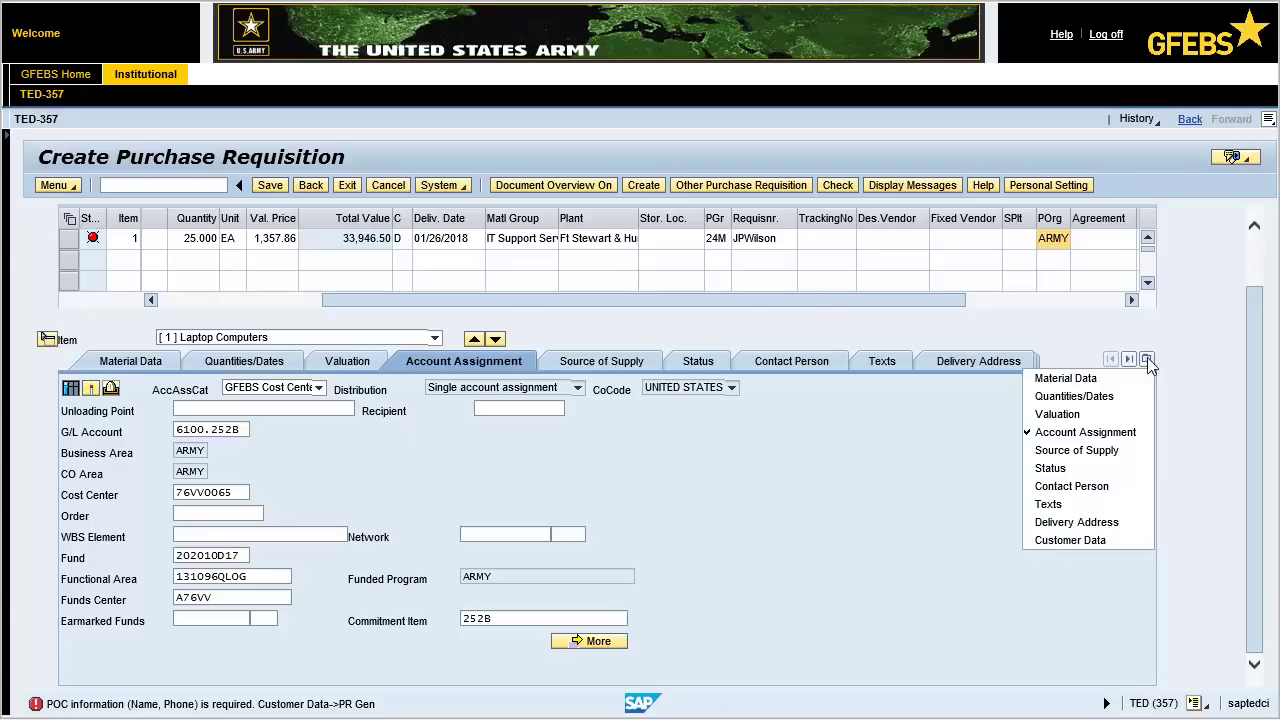
# On the Customer Data PR Gen subtab, fill in the POC full name and telephone number.
pyautogui.click(1133, 541)
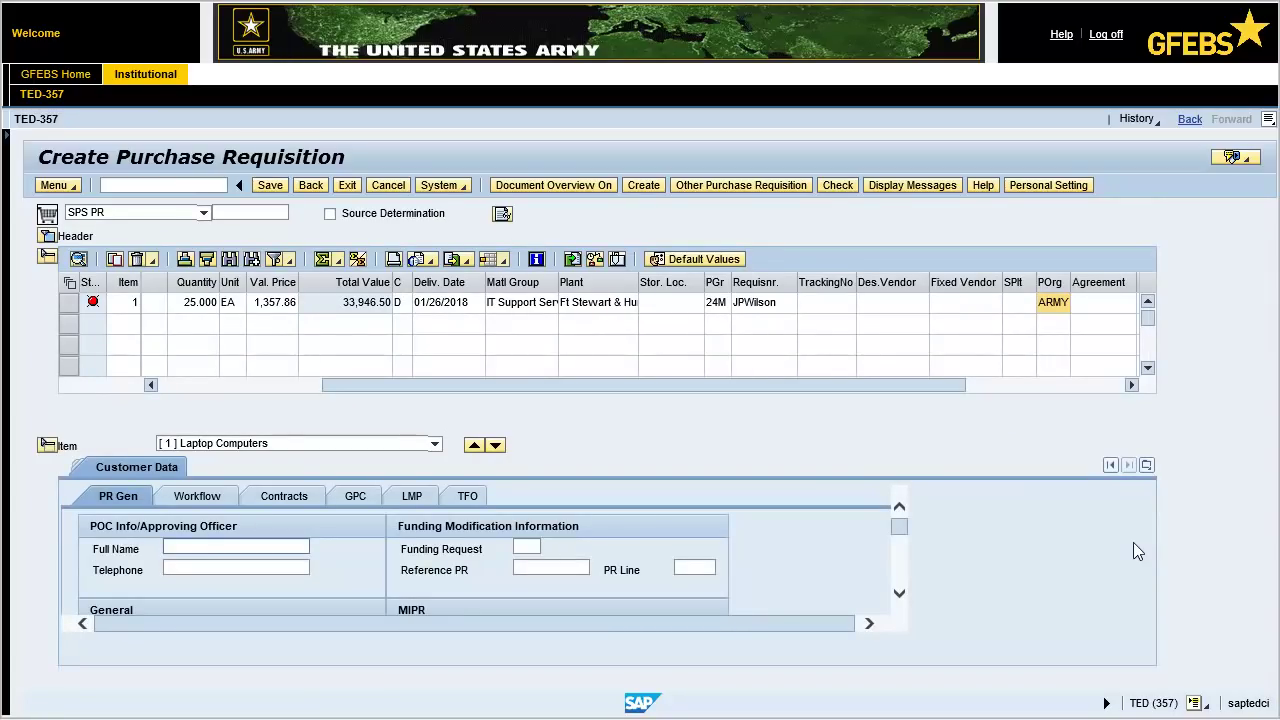
pyautogui.click(272, 548)
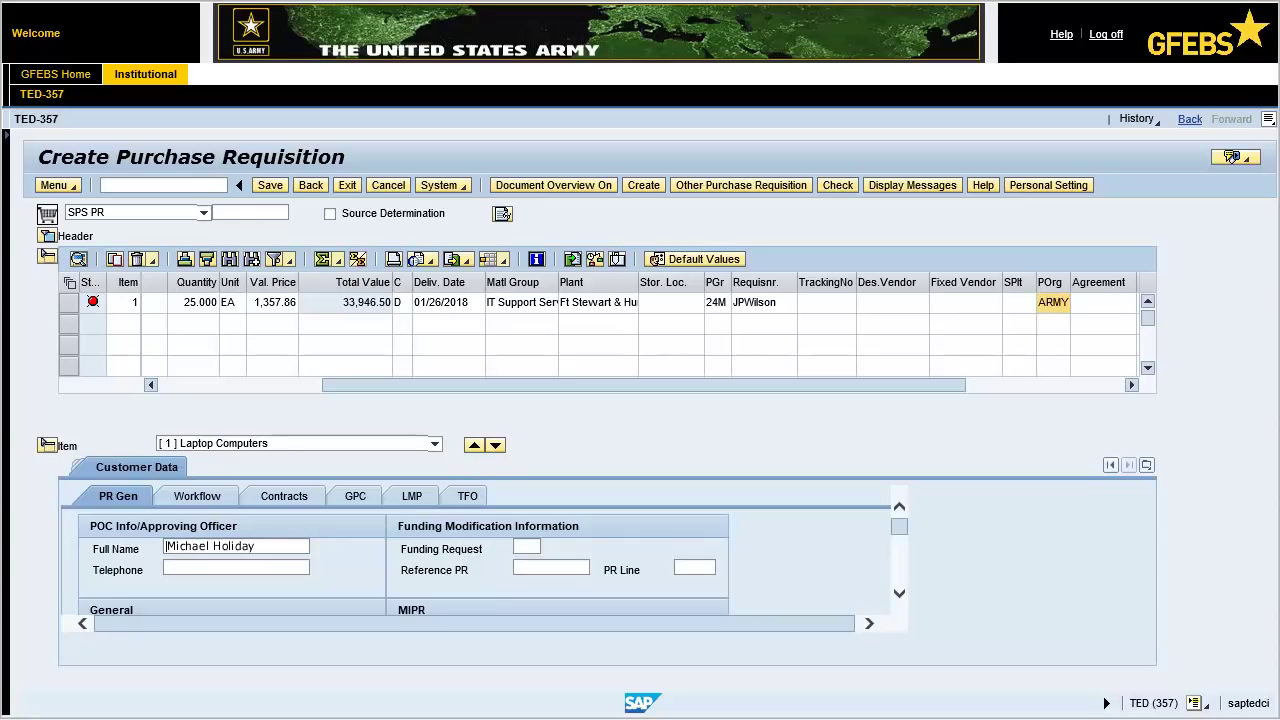
pyautogui.click(168, 568)
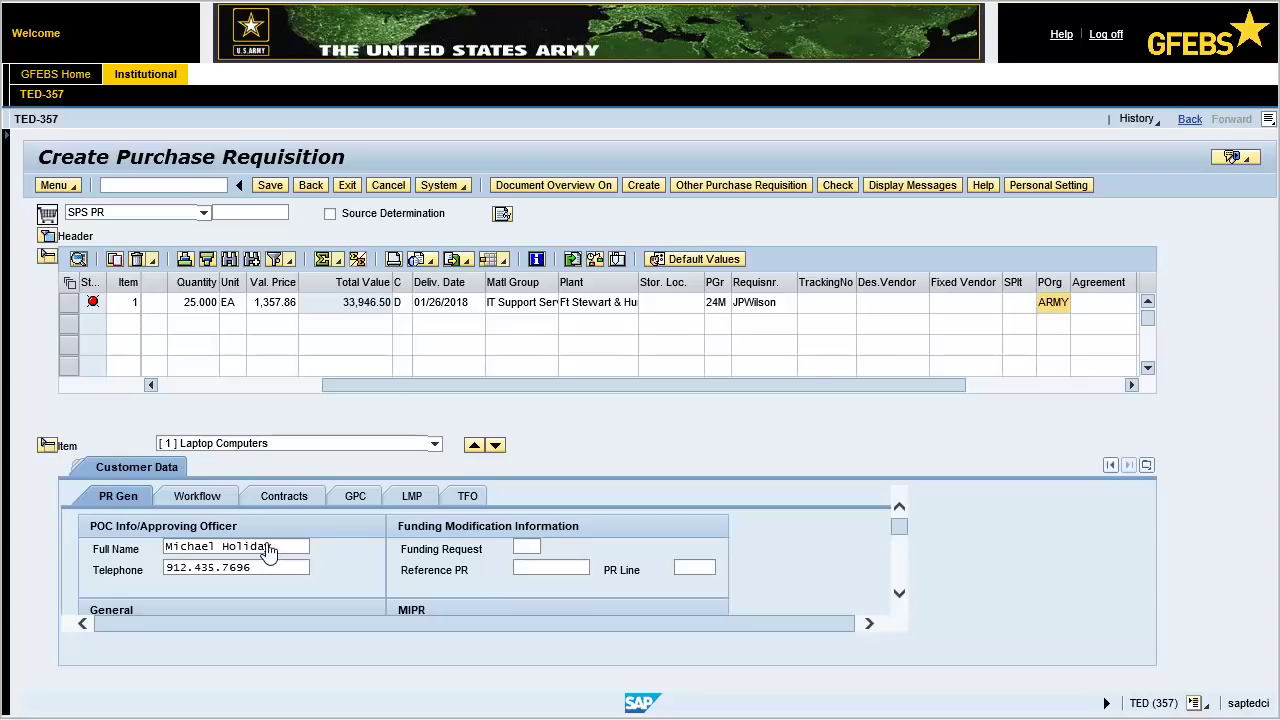
# Enter requester DoDAAC W87JN, NAICS 443120 and PSC 7022 for item 1.
pyautogui.click(217, 500)
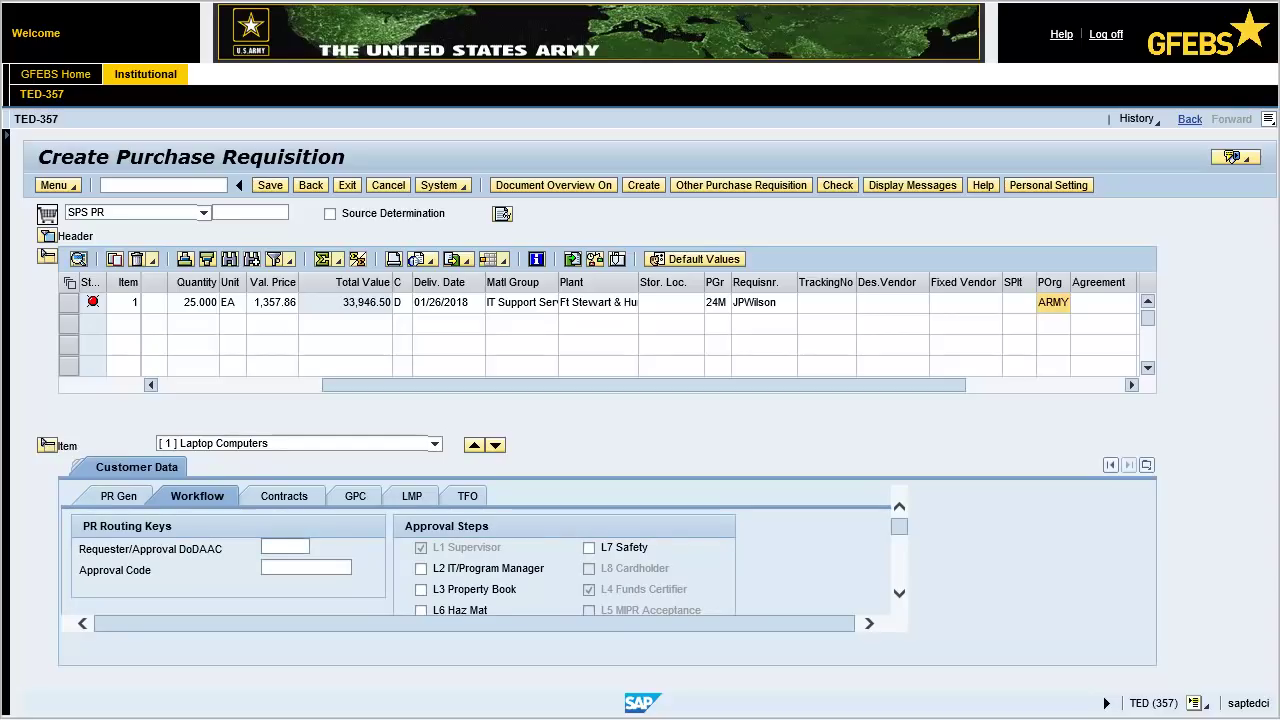
pyautogui.write('W87JNL')
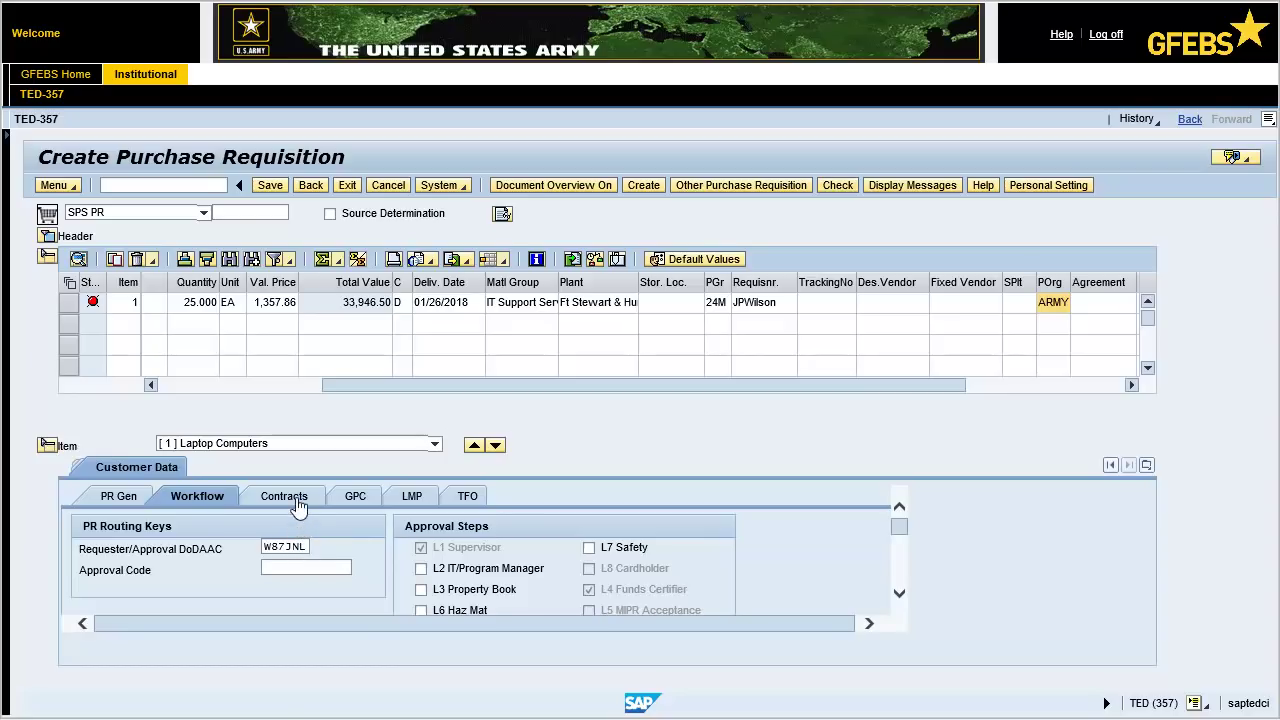
pyautogui.click(290, 498)
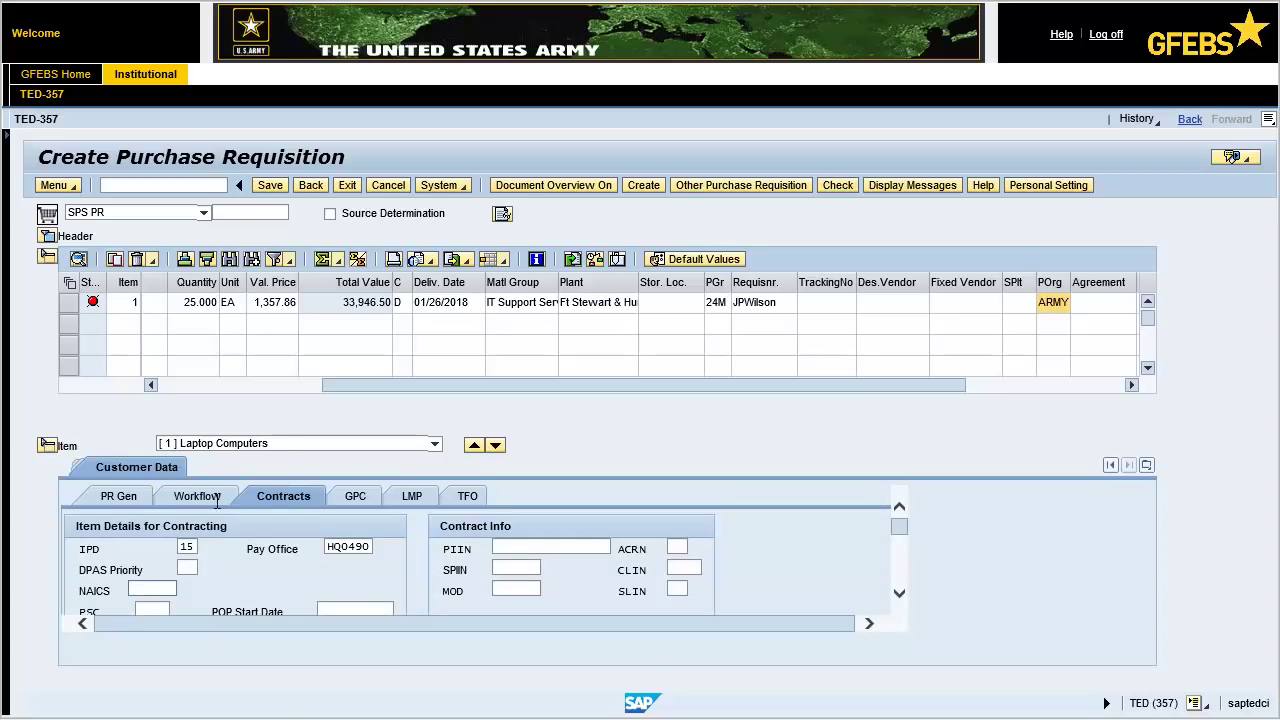
pyautogui.click(133, 588)
pyautogui.write('443120')
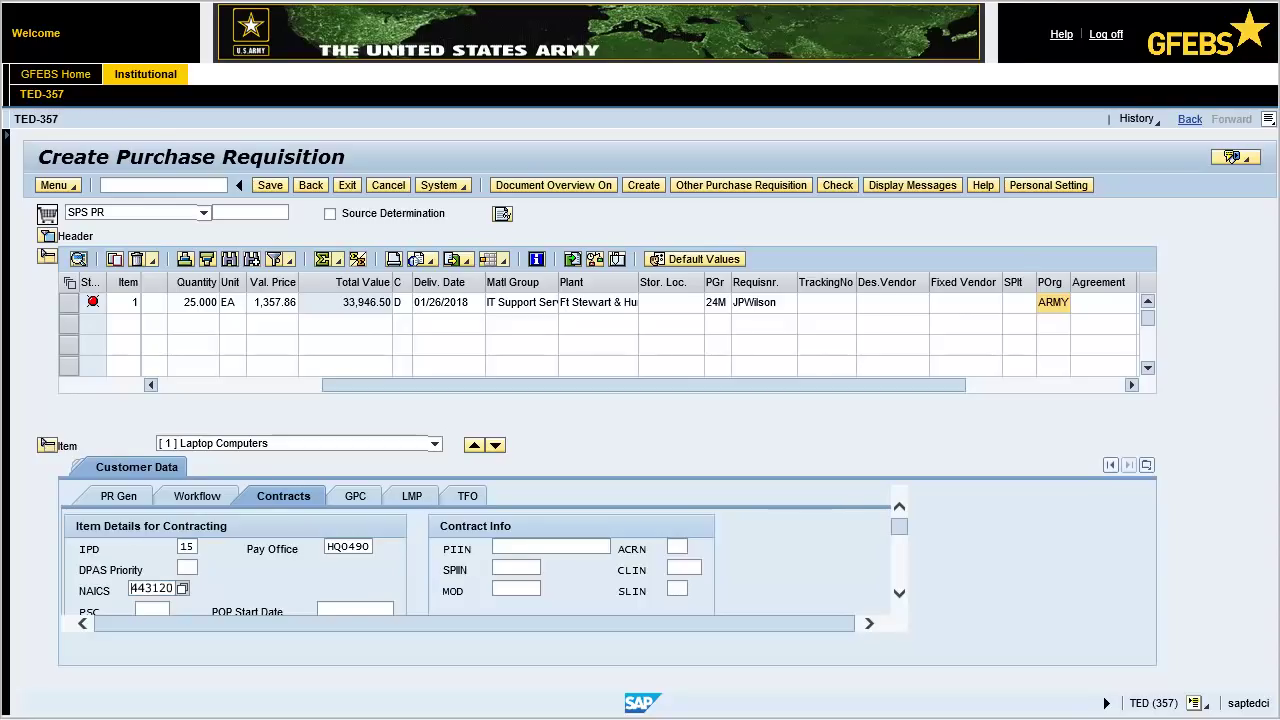
pyautogui.scroll(-1, 140, 590)
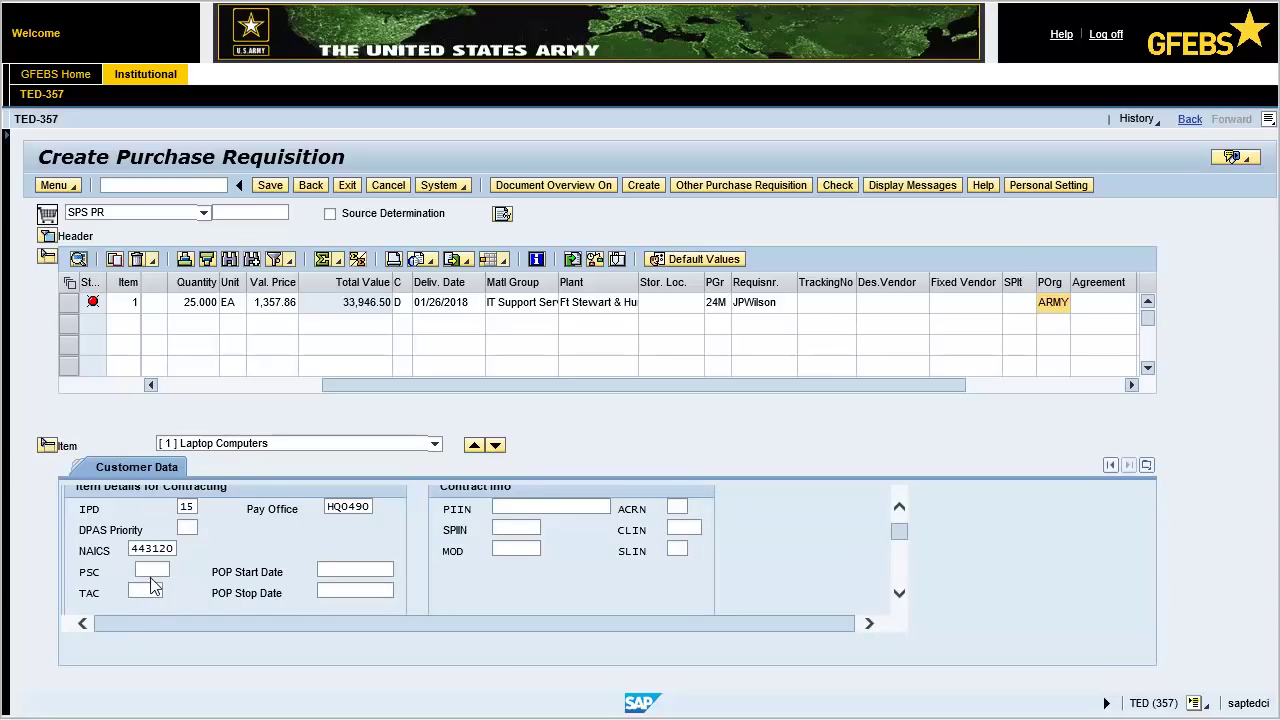
pyautogui.click(150, 570)
pyautogui.write('7022')
pyautogui.press('Return')
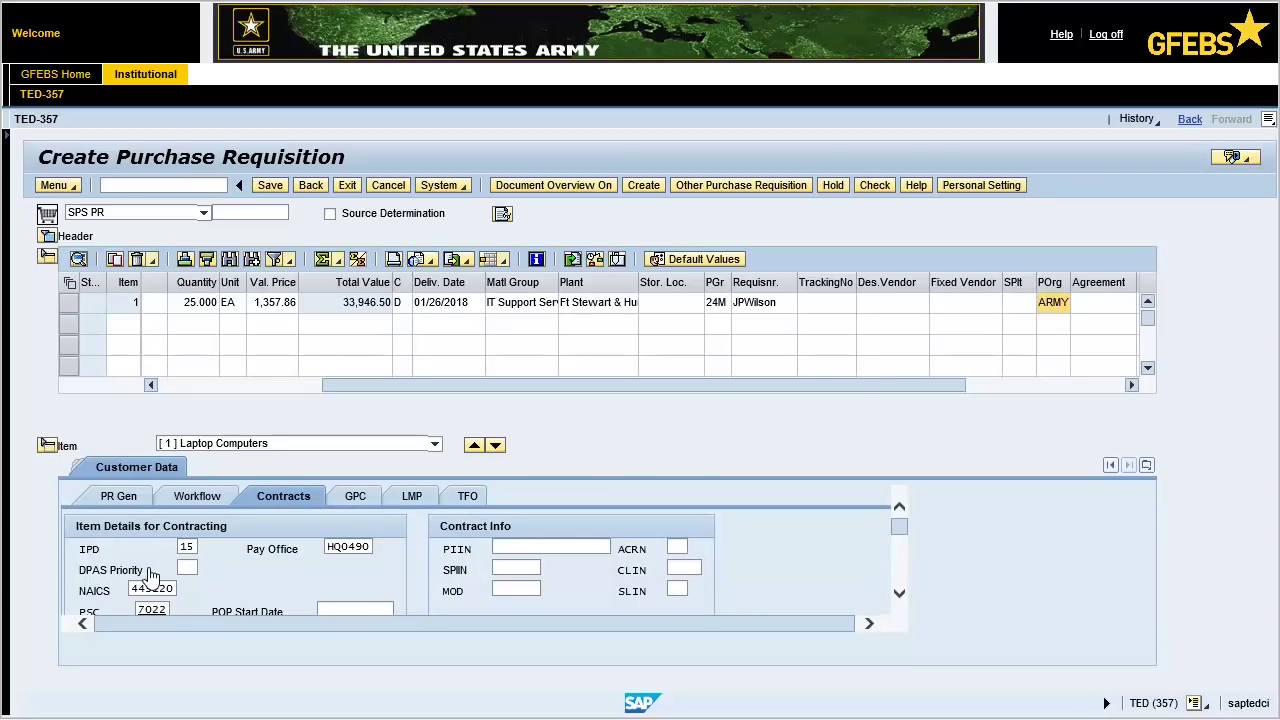
# Copy the laptop line into a new item 2 with short text 'Computer Hardware Parts'.
pyautogui.click(66, 303)
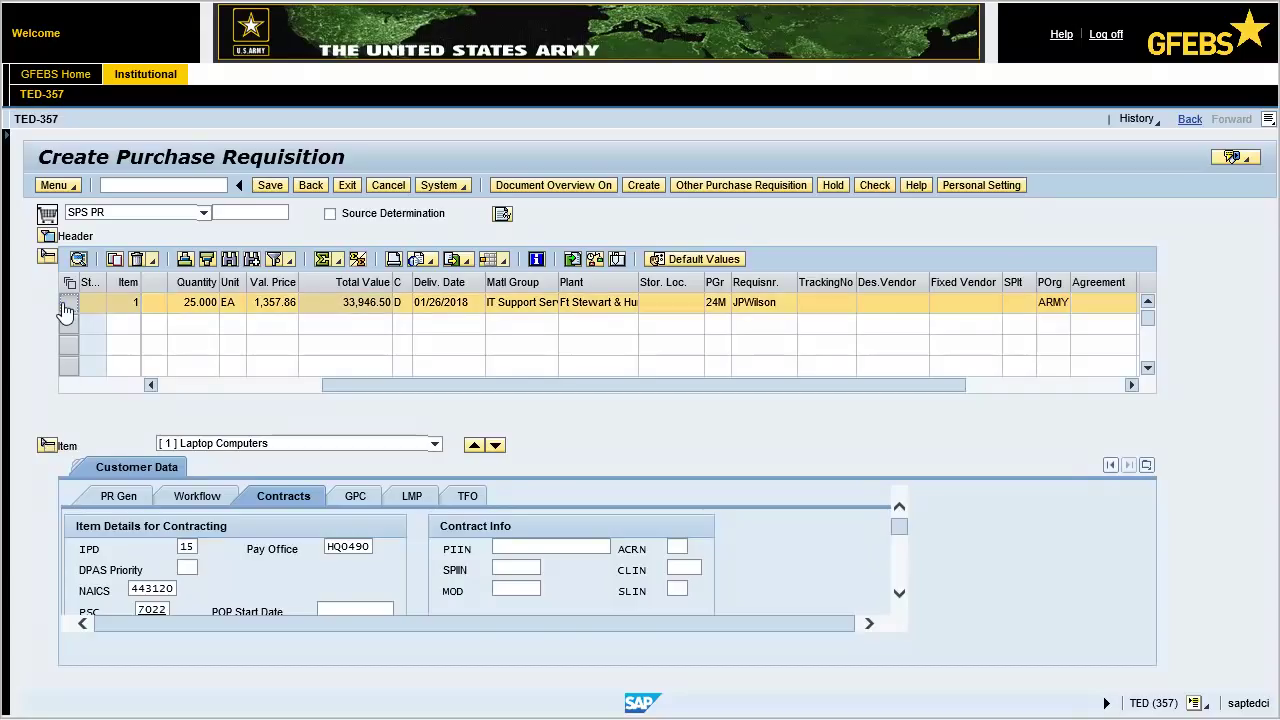
pyautogui.click(114, 260)
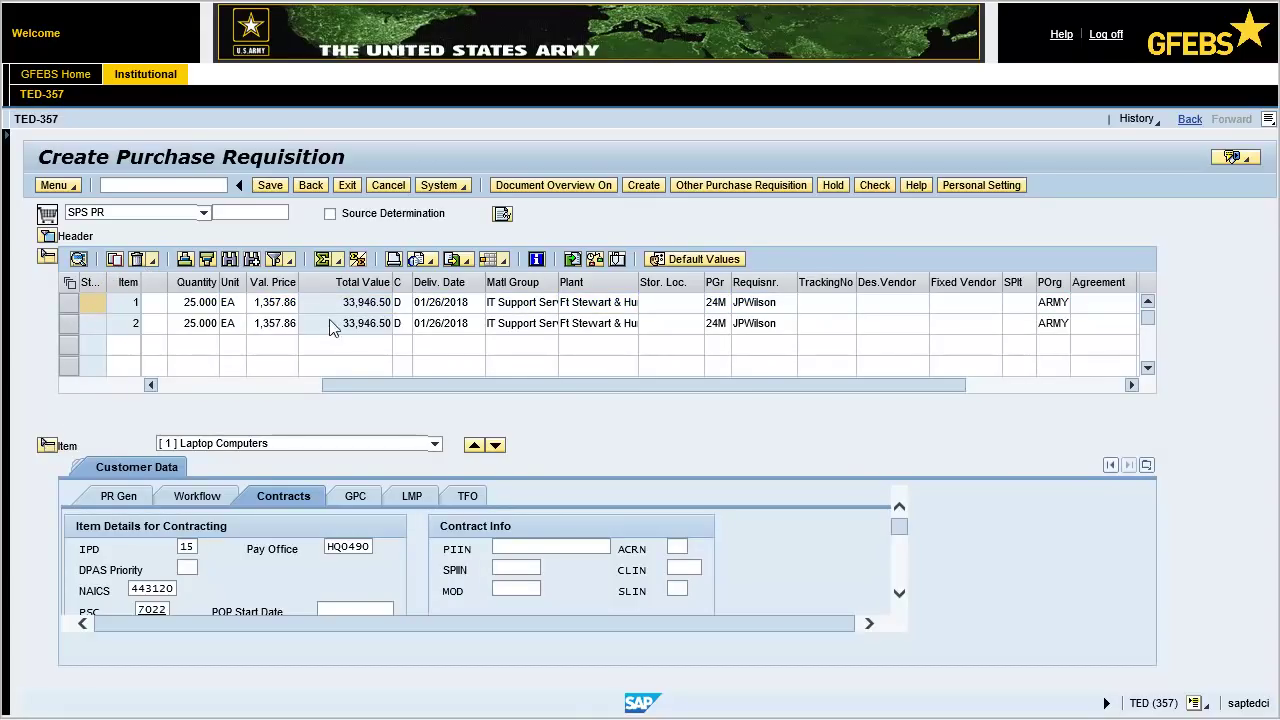
pyautogui.moveTo(353, 385); pyautogui.dragTo(178, 386)
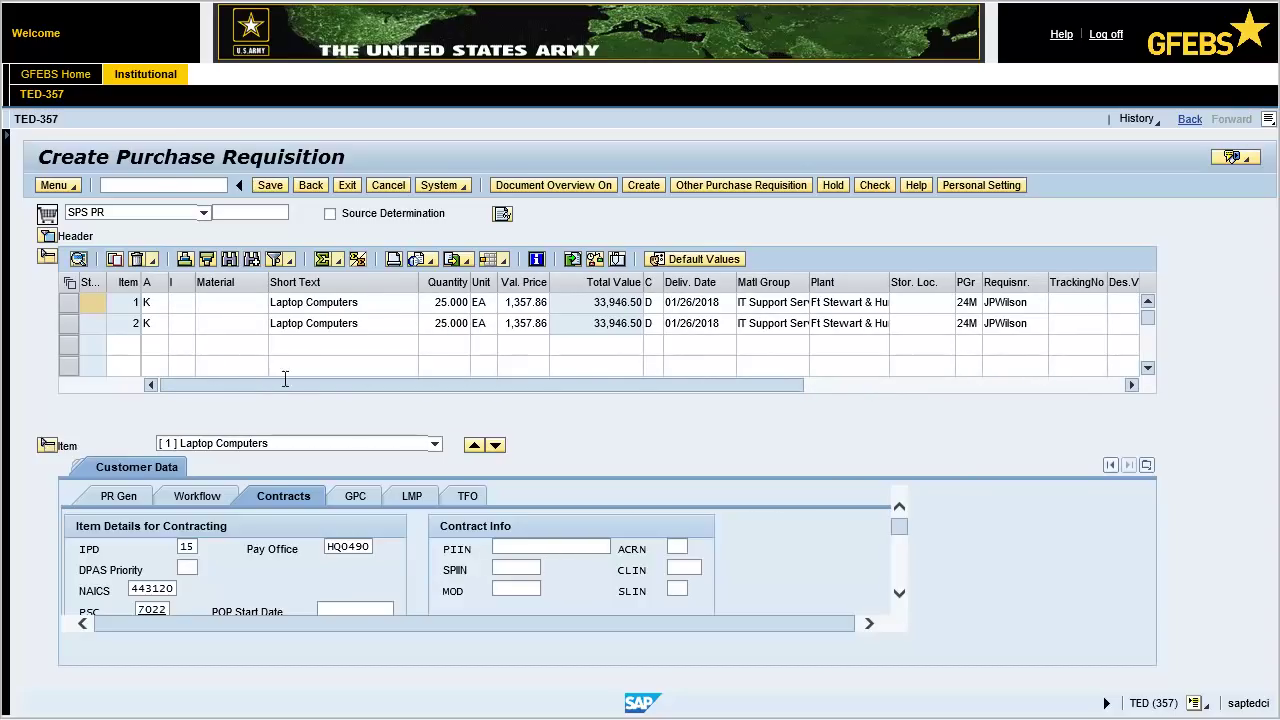
pyautogui.tripleClick(359, 324)
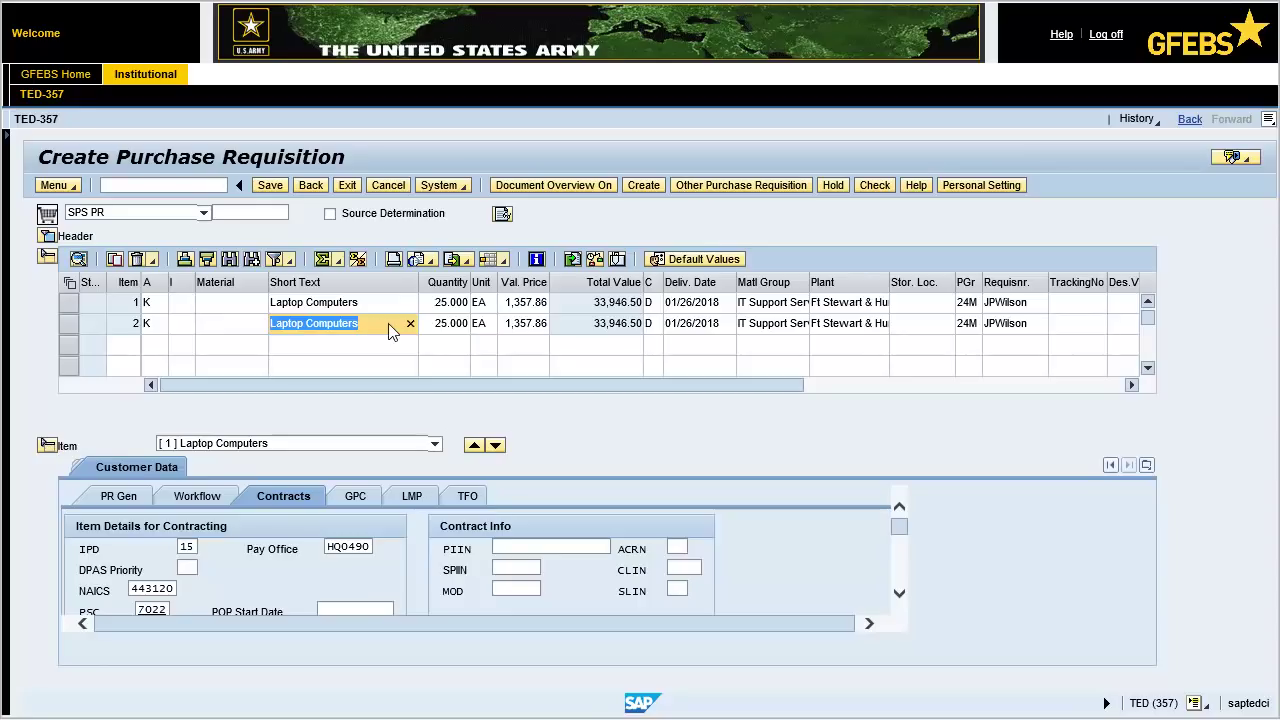
pyautogui.click(409, 325)
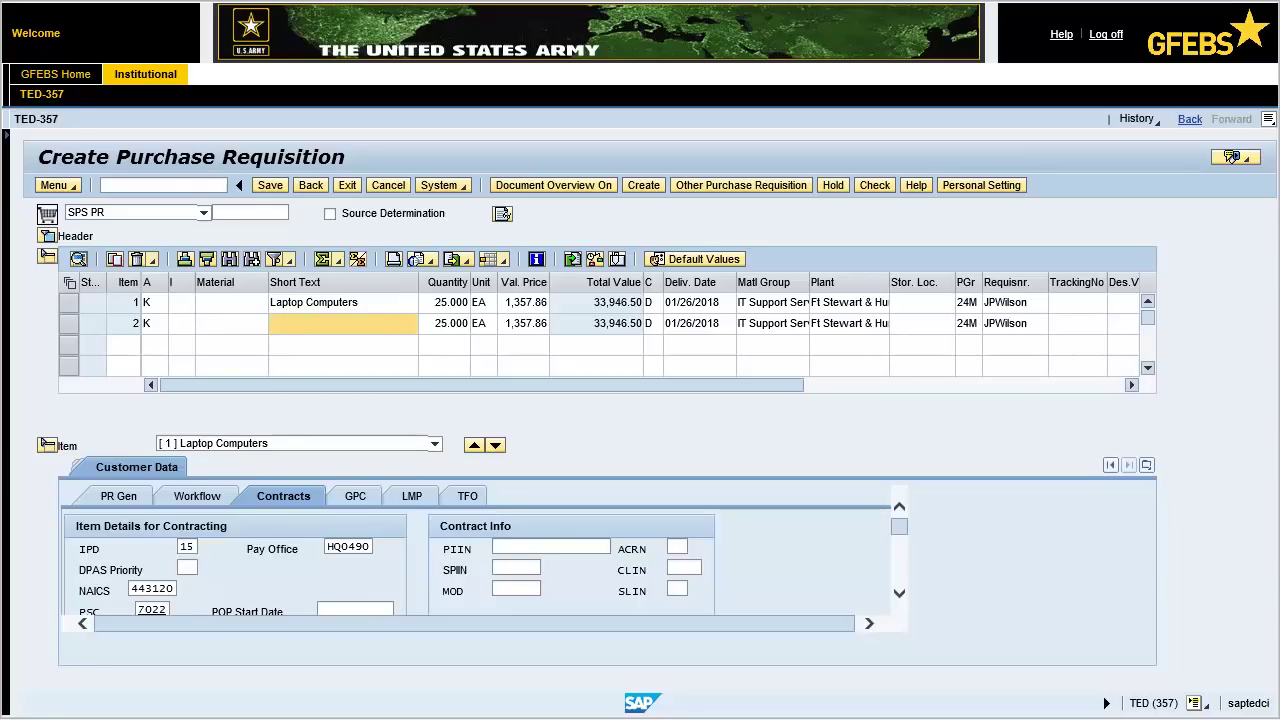
pyautogui.write('Computer Hardware Parts')
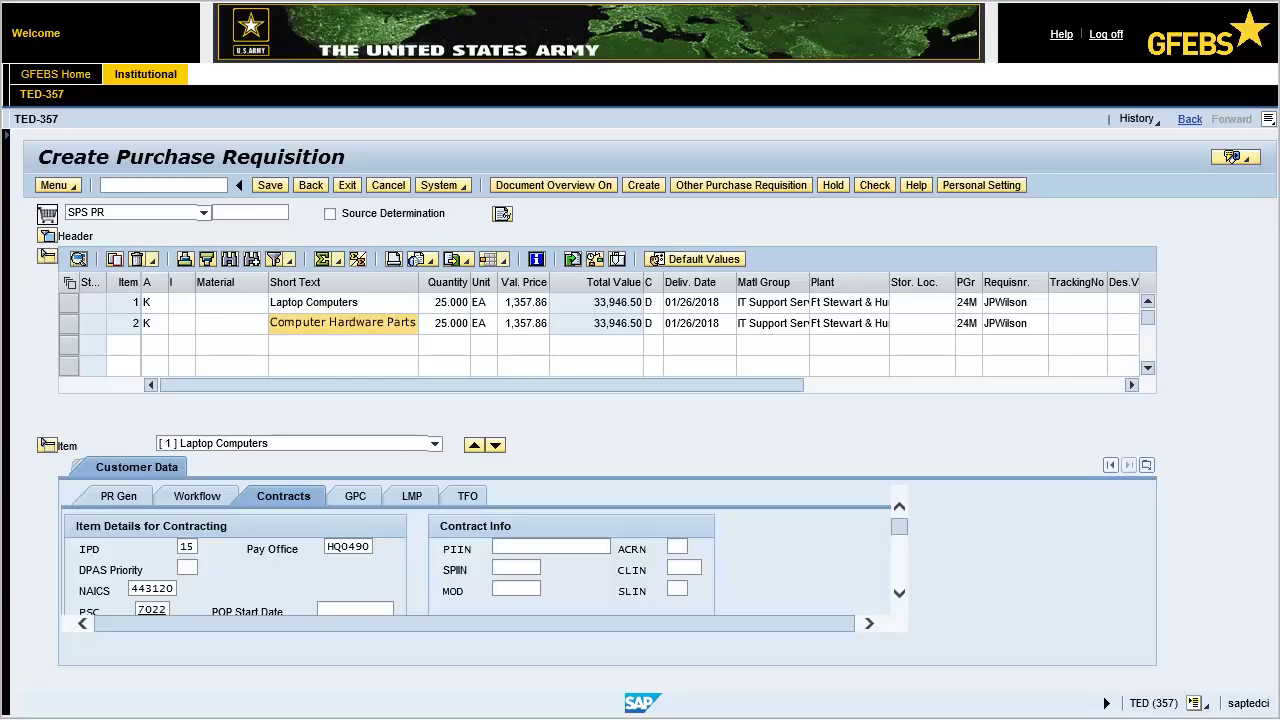
pyautogui.press('Return')
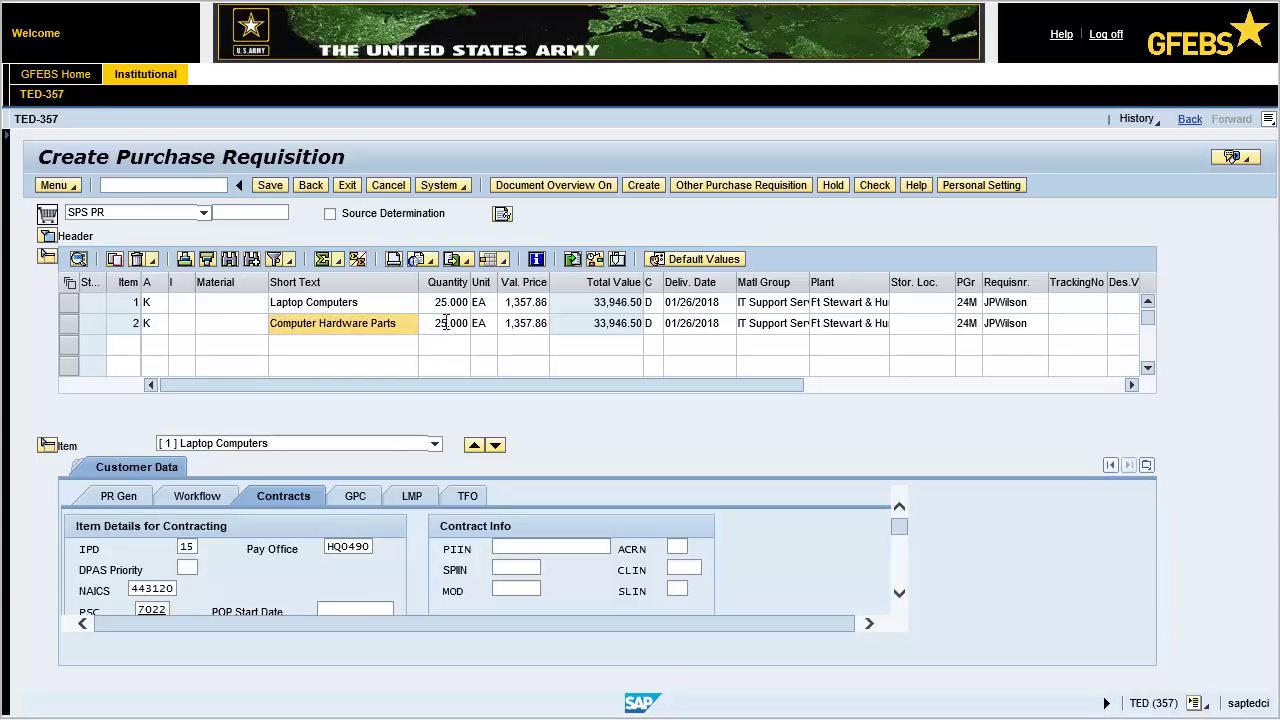
# Set item 2 to quantity 15 at a valuation price of 1200.00.
pyautogui.click(448, 322)
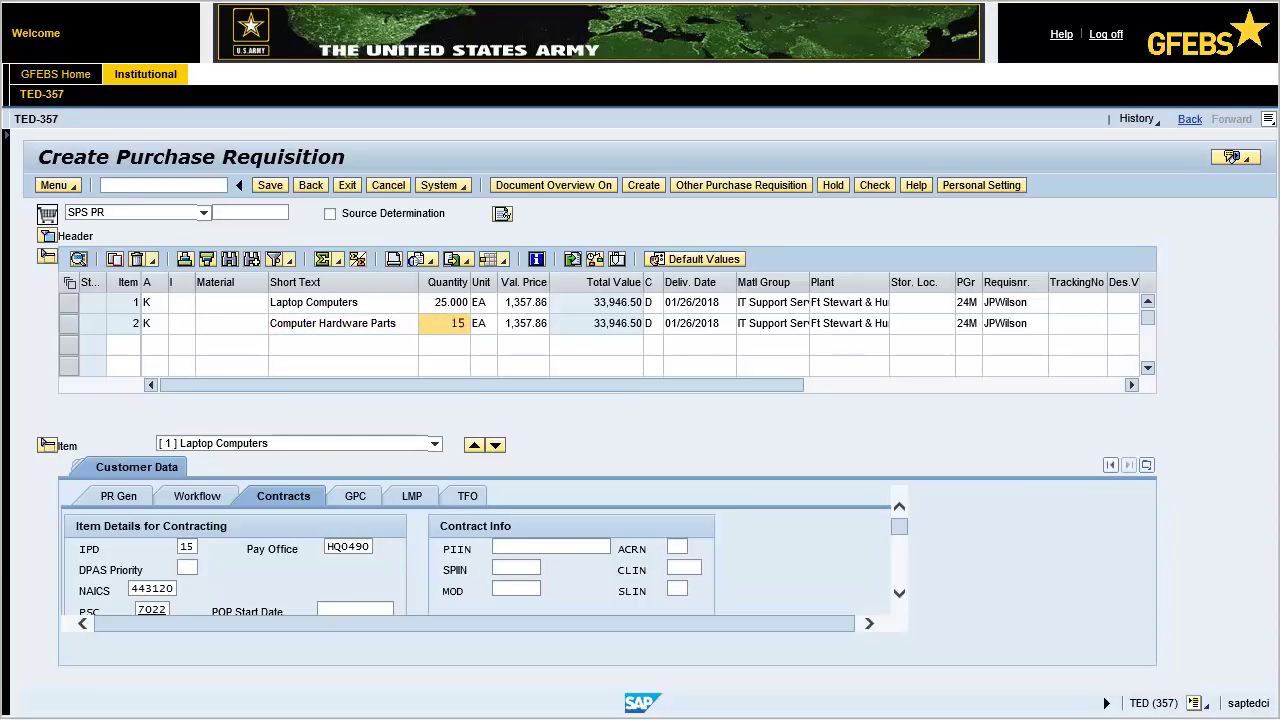
pyautogui.click(527, 322)
pyautogui.write('1200.00')
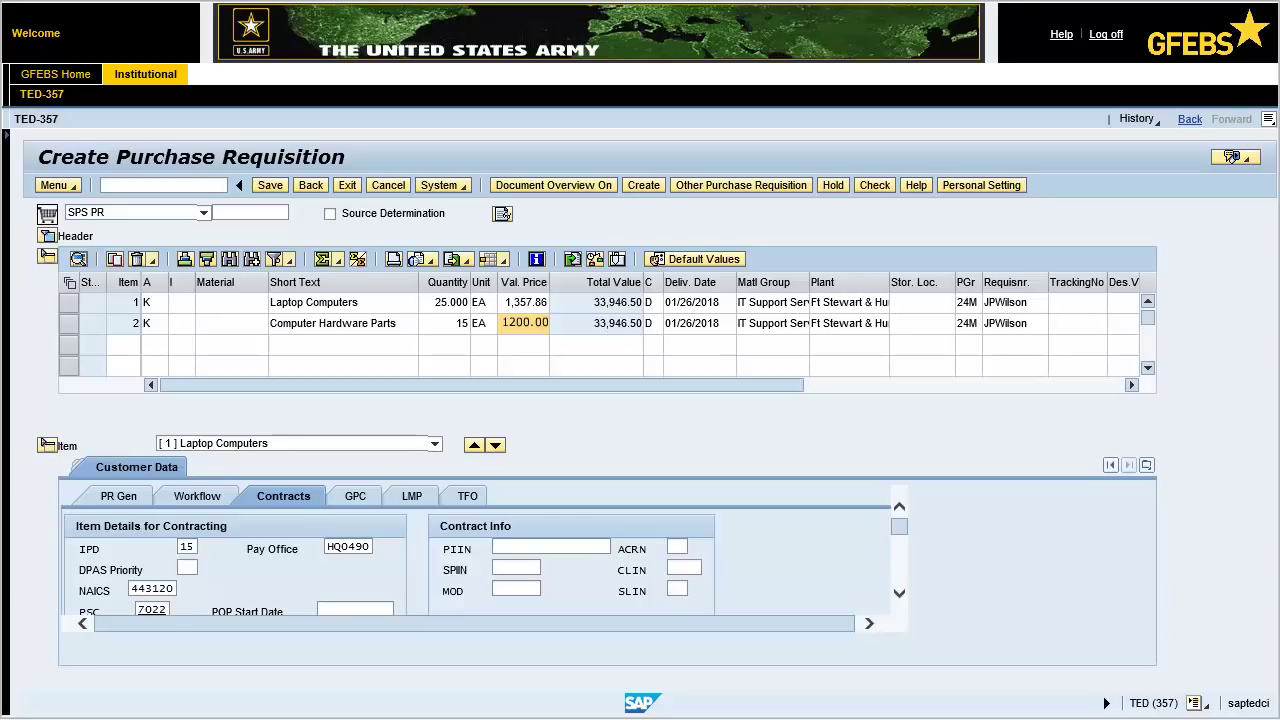
pyautogui.press('Return')
pyautogui.click(435, 443)
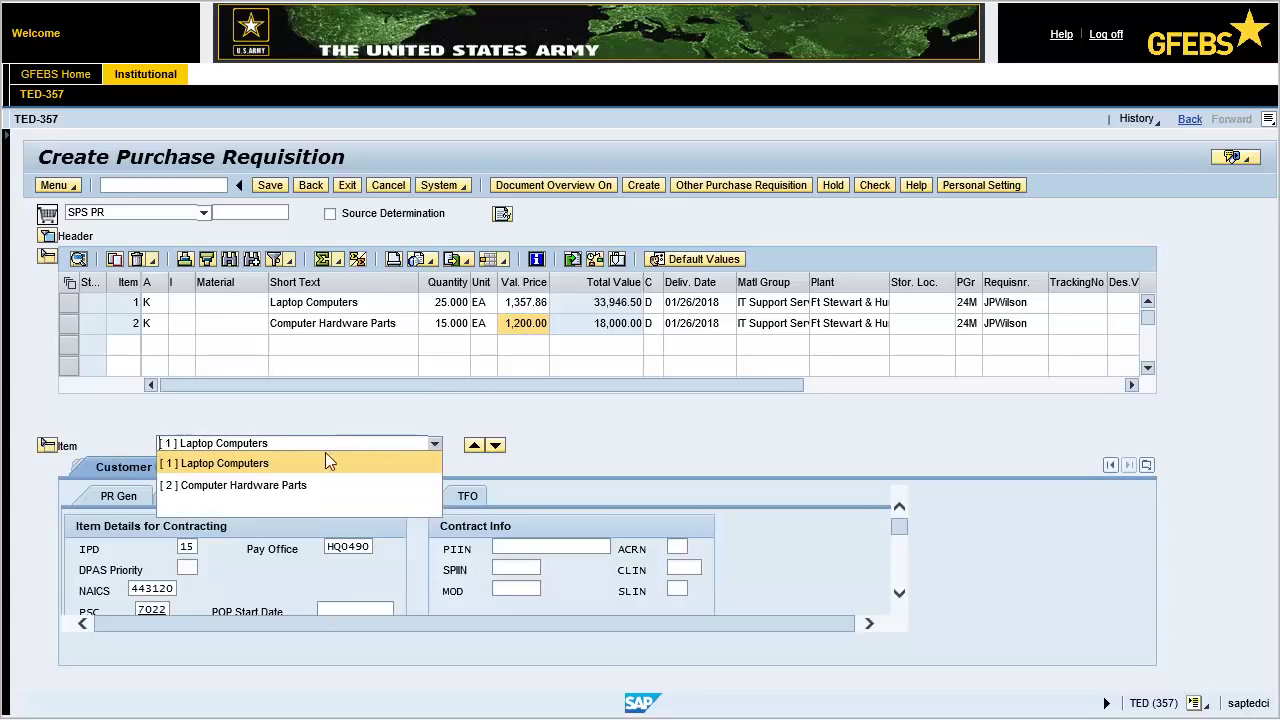
pyautogui.click(303, 488)
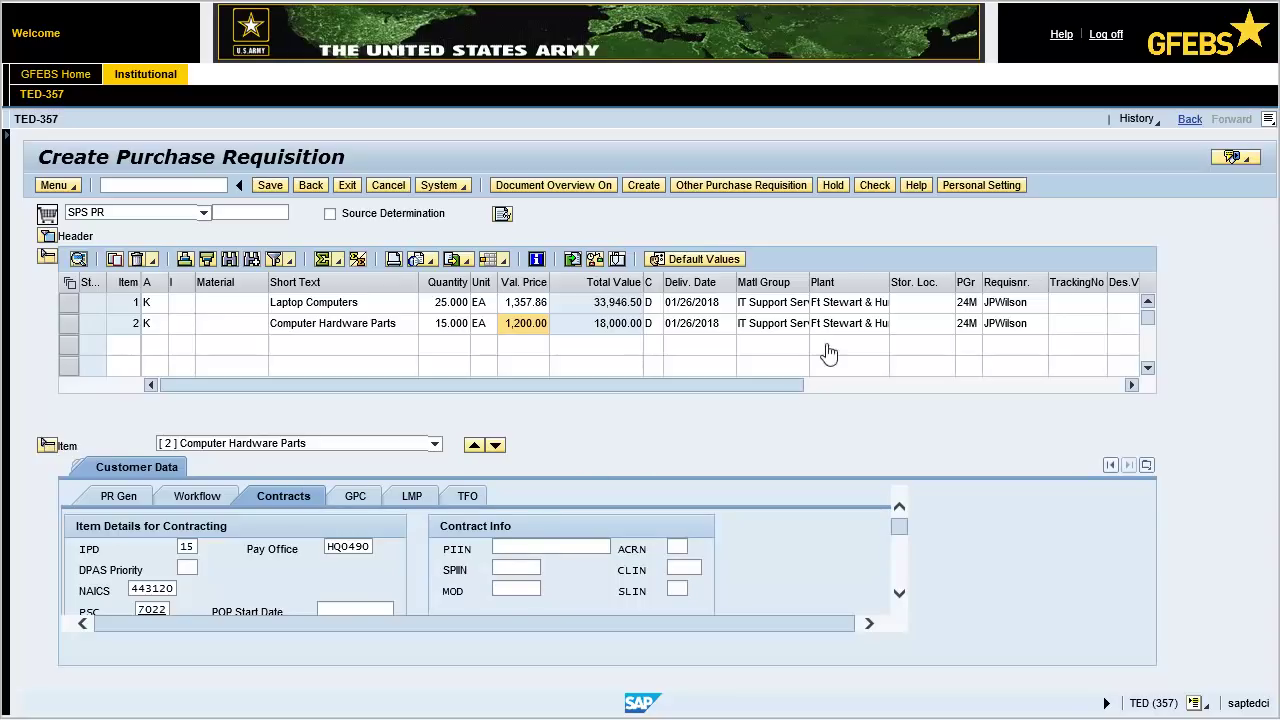
pyautogui.click(874, 186)
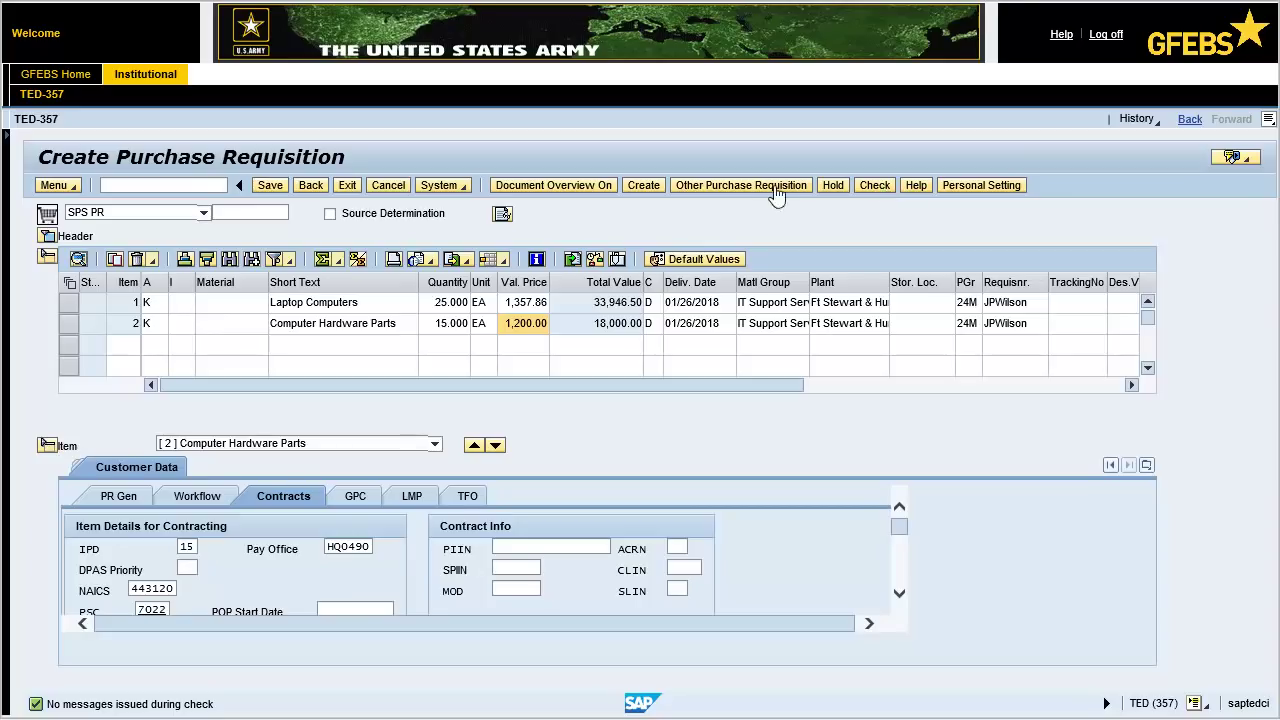
pyautogui.click(272, 186)
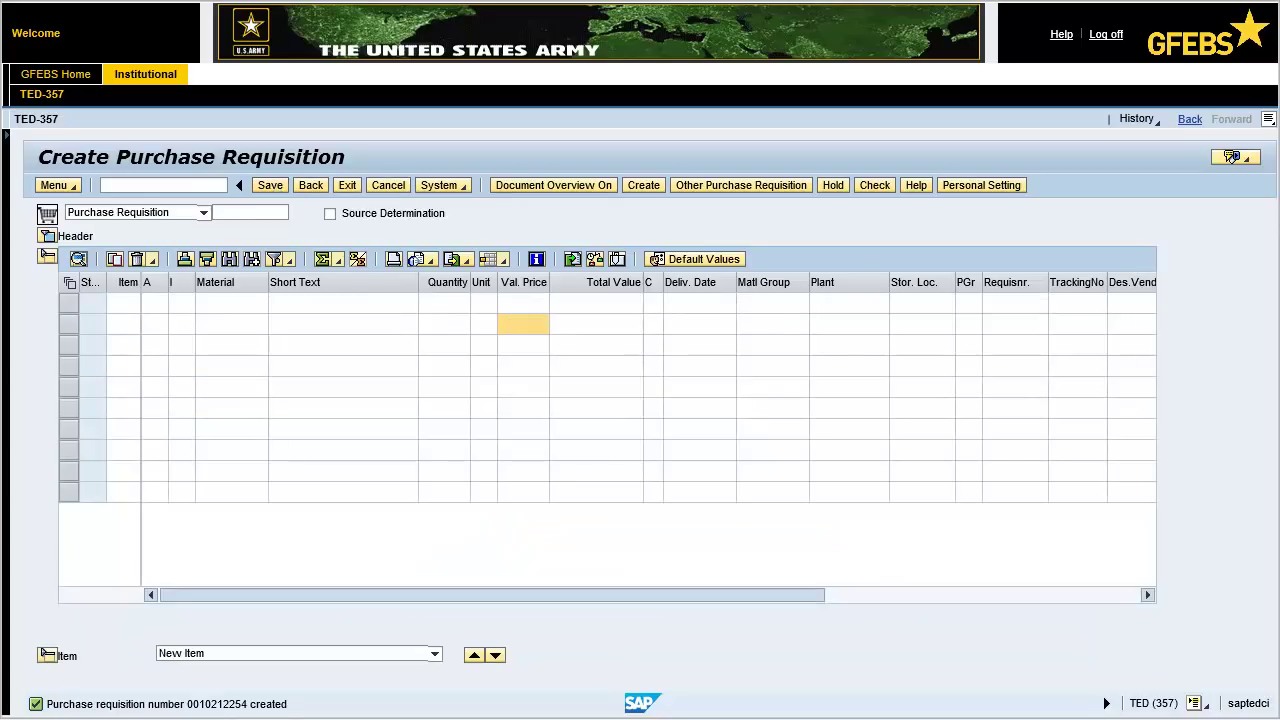